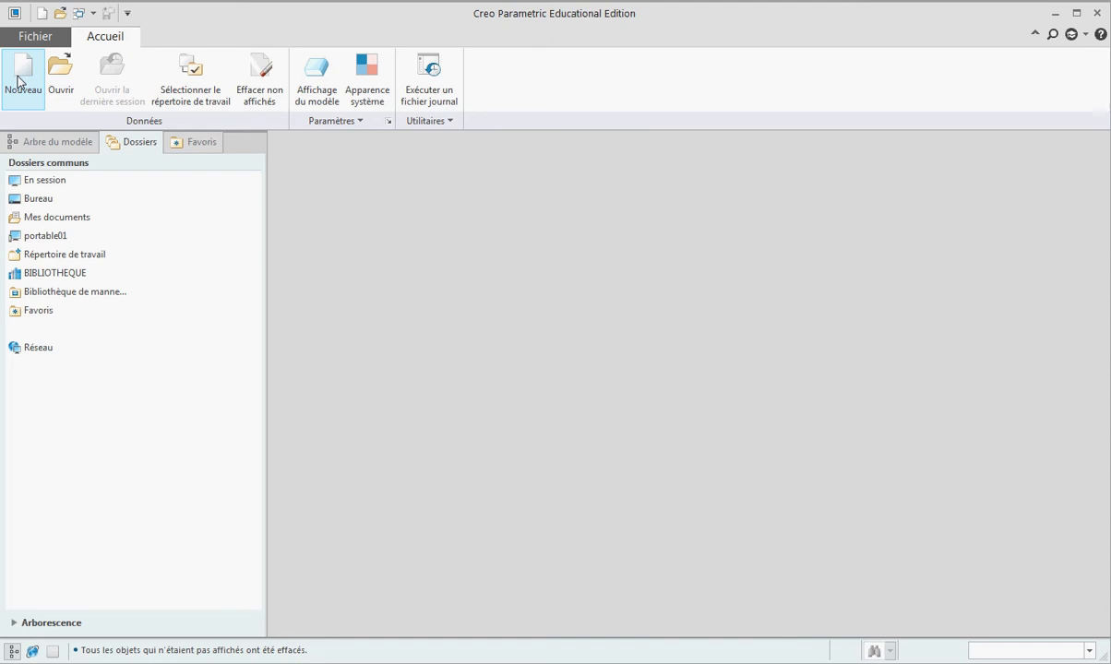
Create a new solid part named tube using the piece_3plans template
click(13, 80)
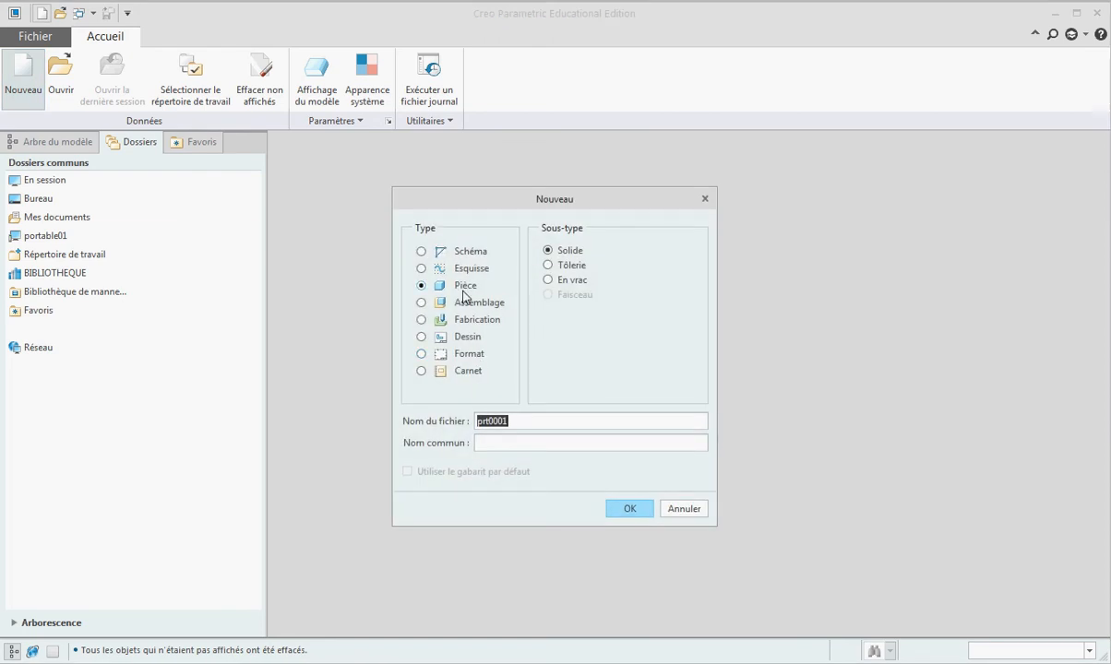
drag(518, 423, 446, 421)
text(tube)
click(628, 508)
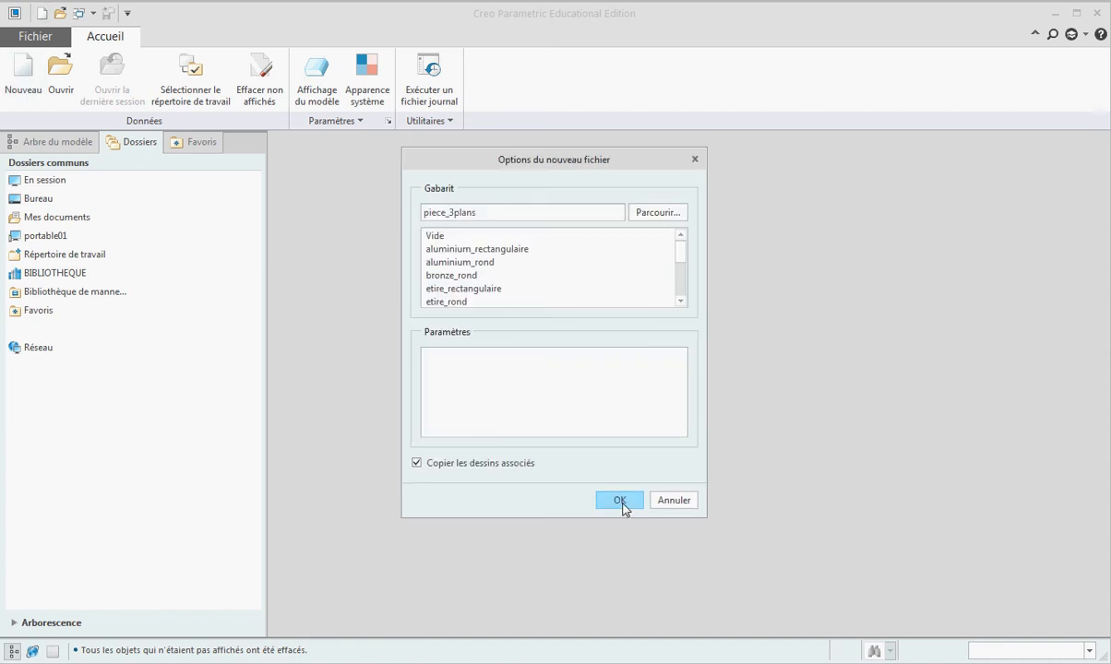
click(623, 509)
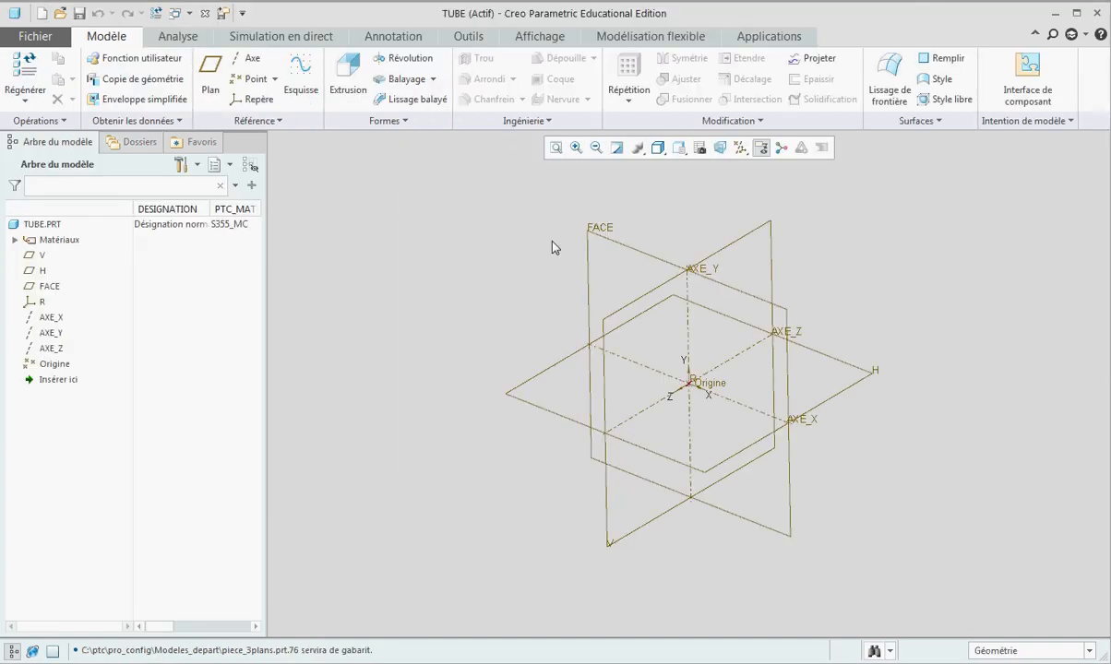
Start an extrusion on the FACE plane and sketch a circle about 327 mm in diameter centred on the origin
click(590, 236)
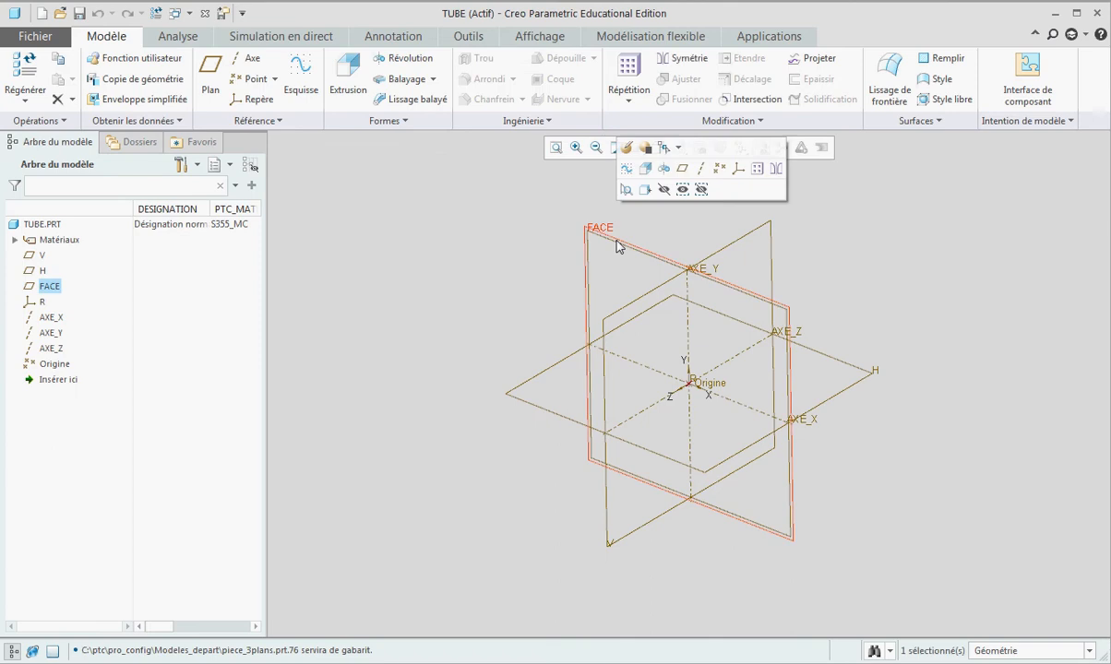
click(356, 81)
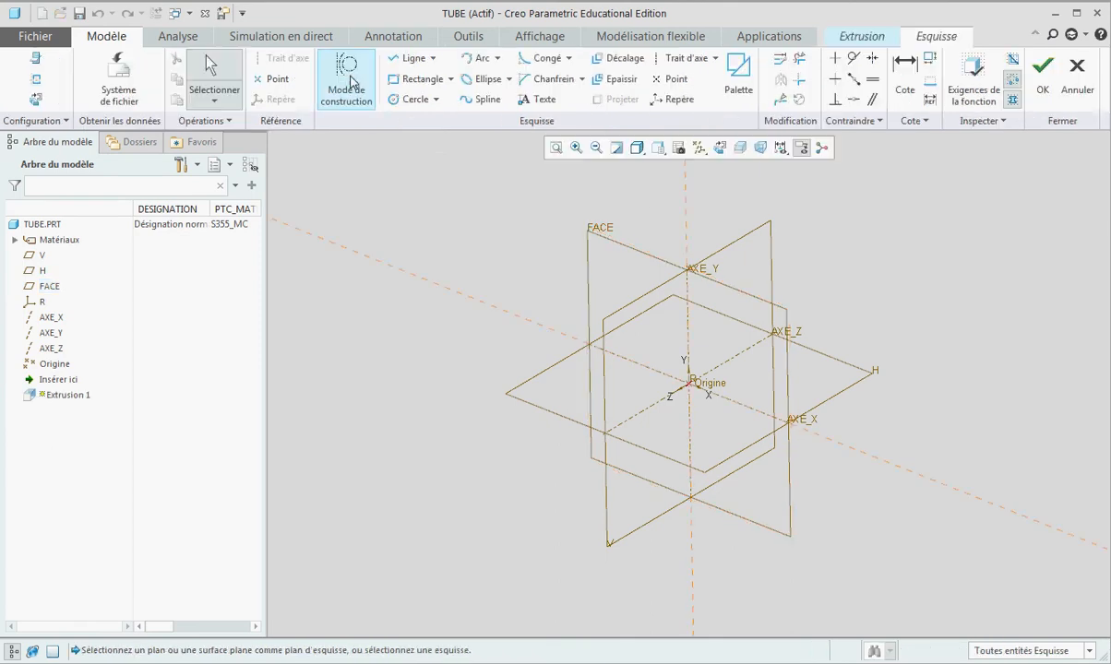
click(405, 99)
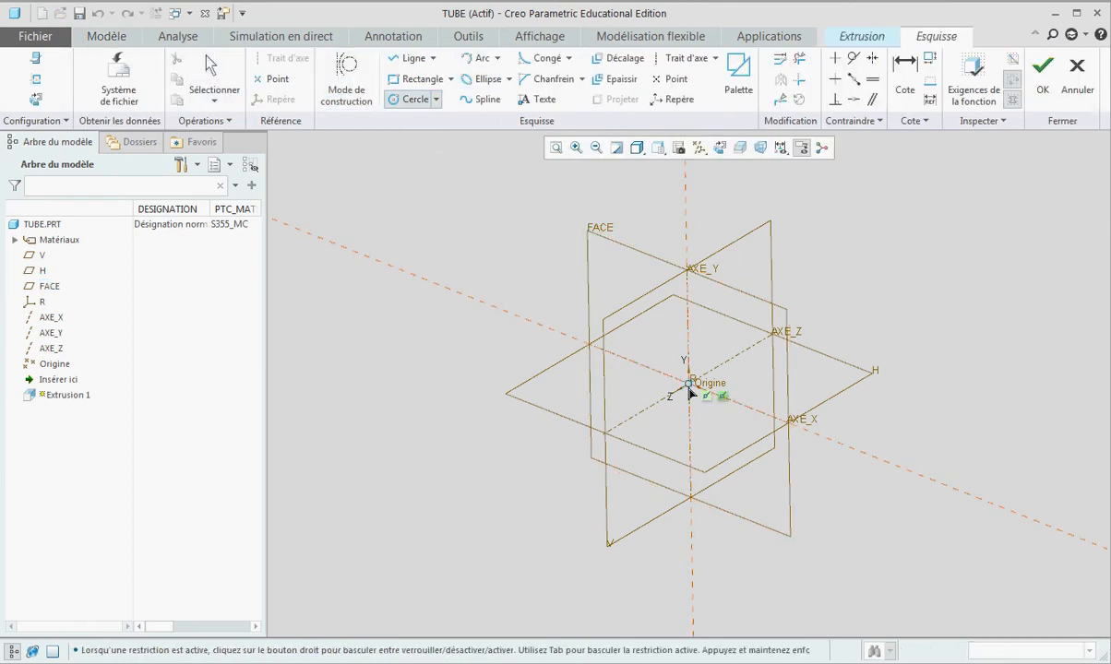
click(689, 384)
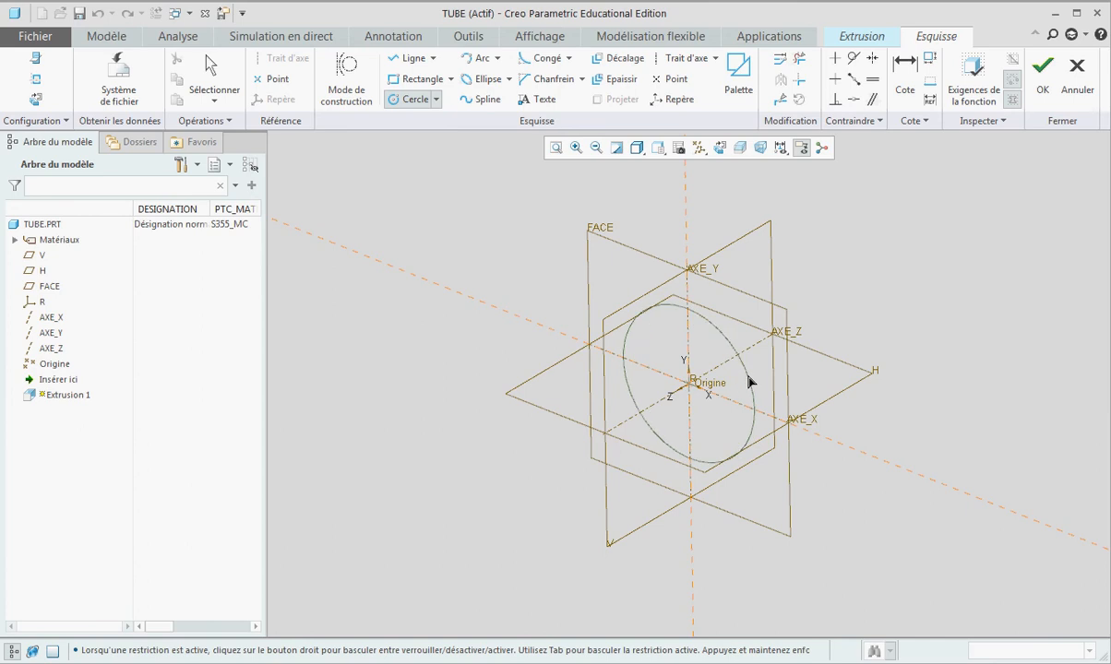
click(751, 377)
middle_click(757, 373)
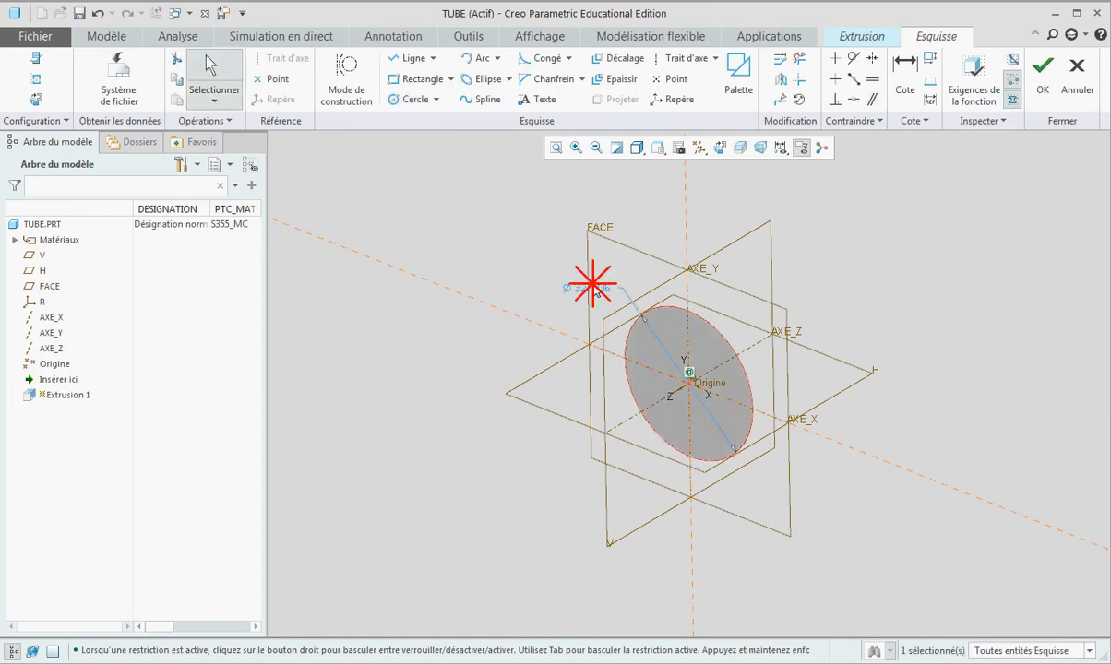
Set the circle's diameter to 50 mm and finish the sketch
double_click(587, 287)
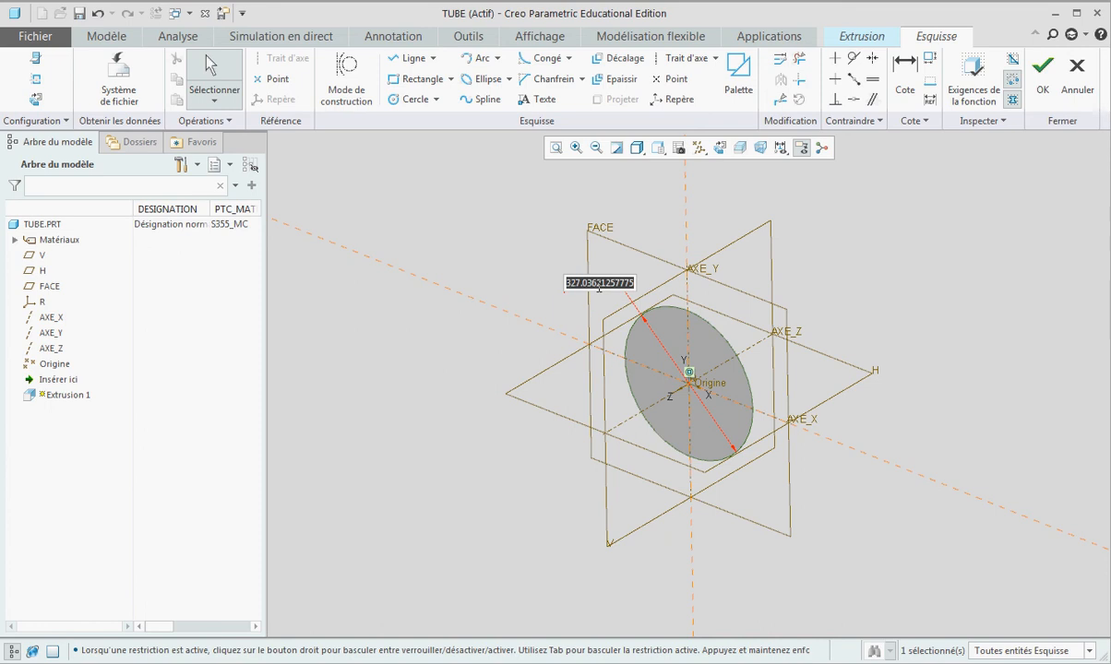
text(50)
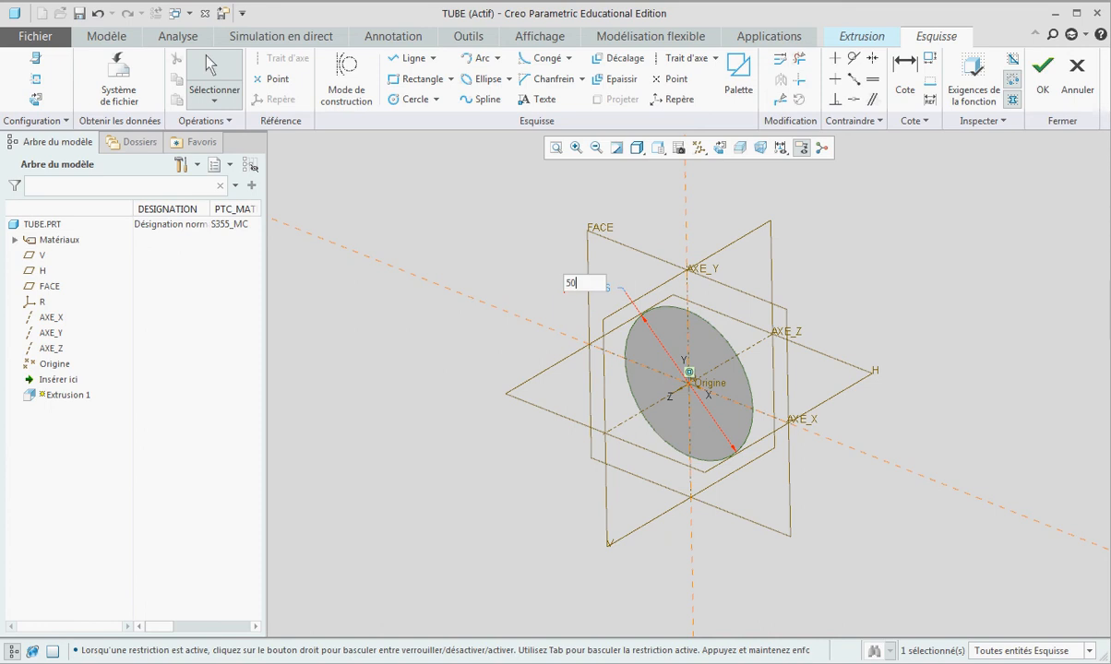
key(Return)
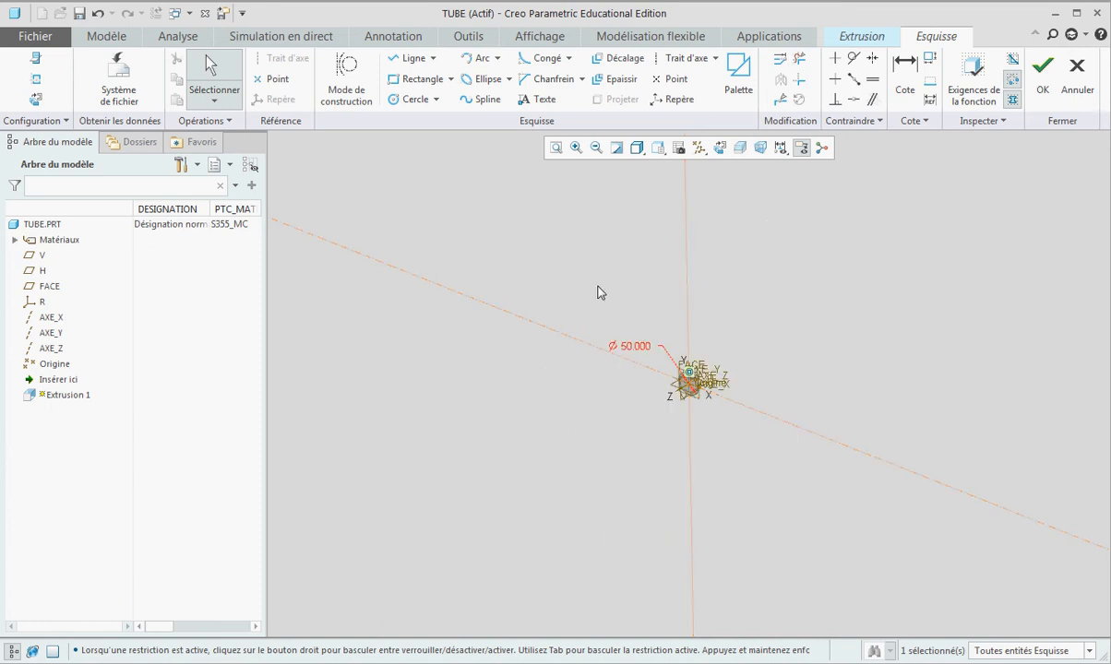
click(1036, 79)
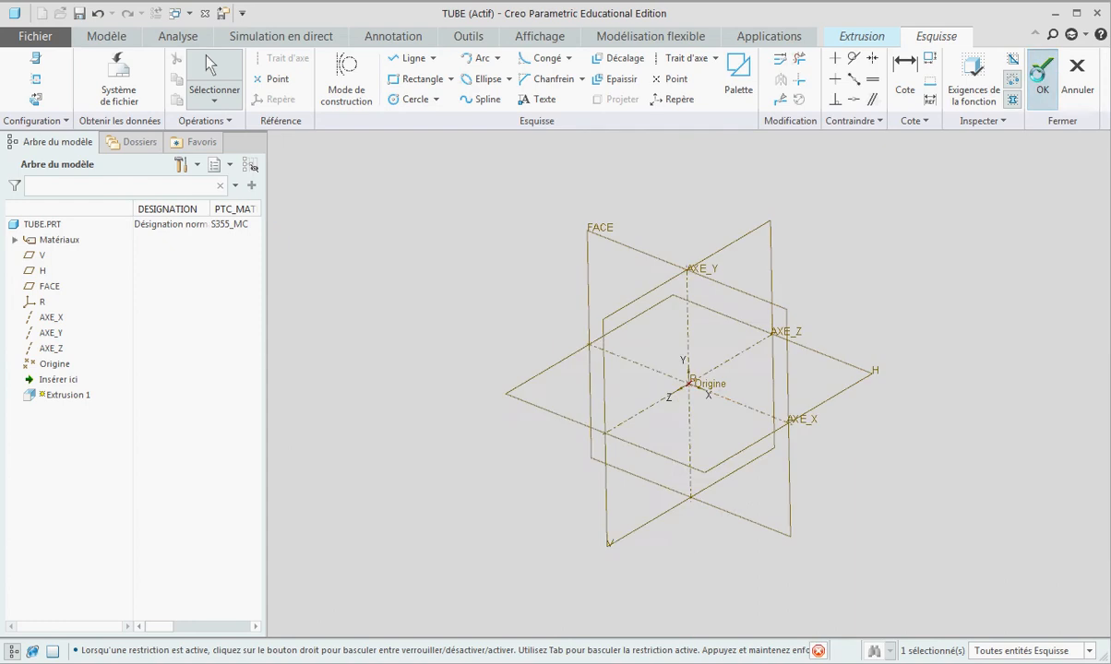
Make the extrusion symmetric about the sketch plane with a total depth of 200 mm
click(81, 79)
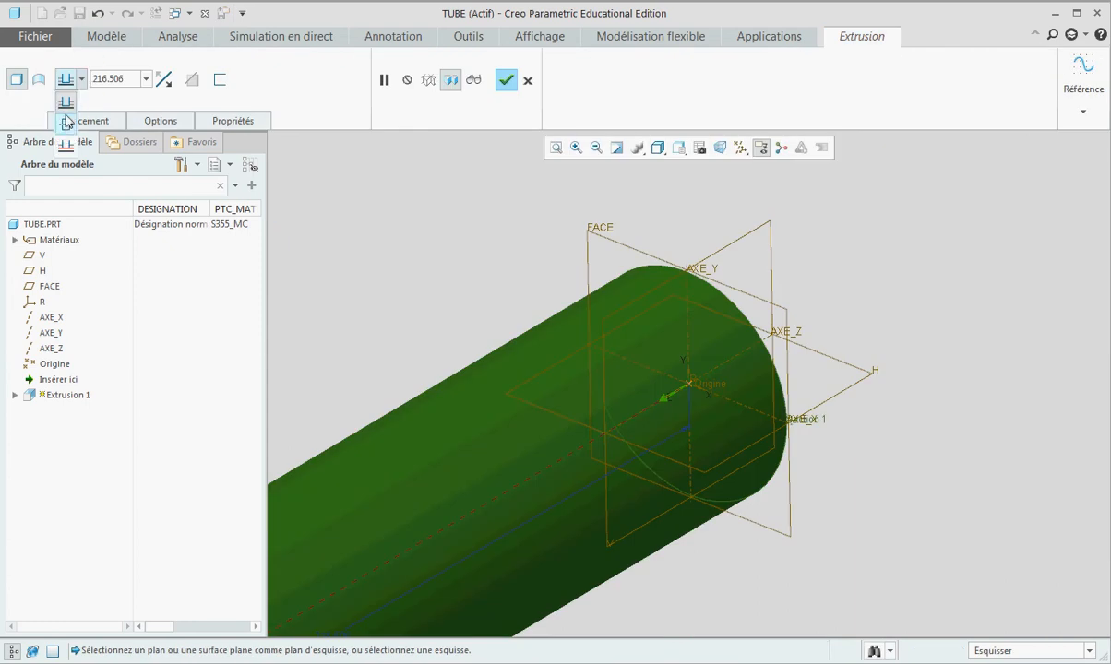
click(67, 129)
click(109, 78)
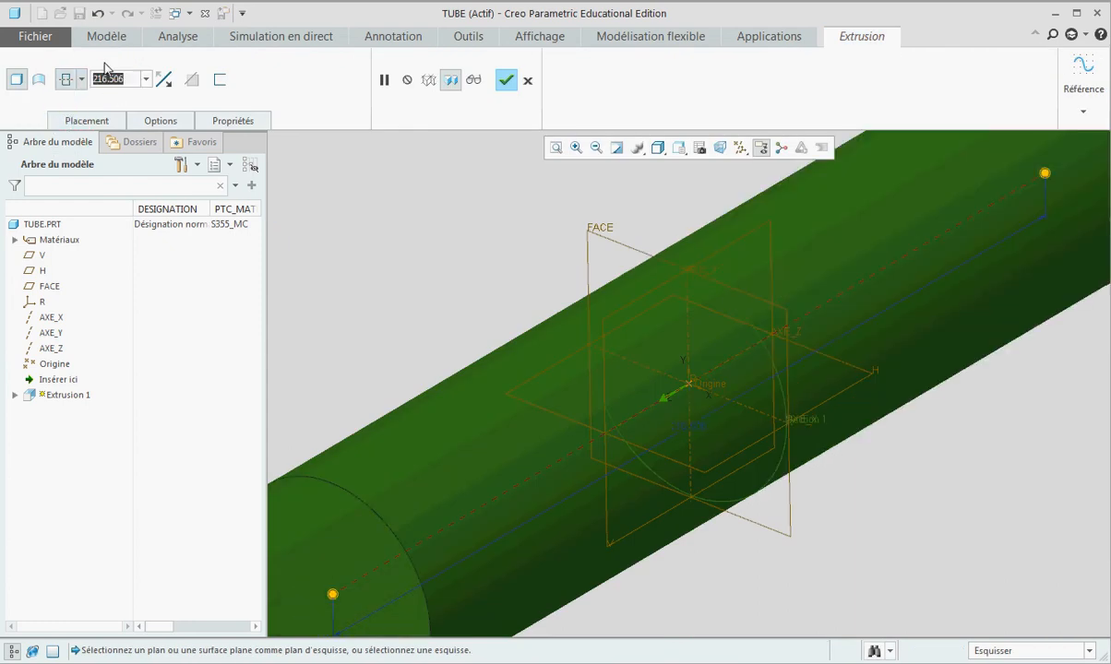
text(200)
key(Return)
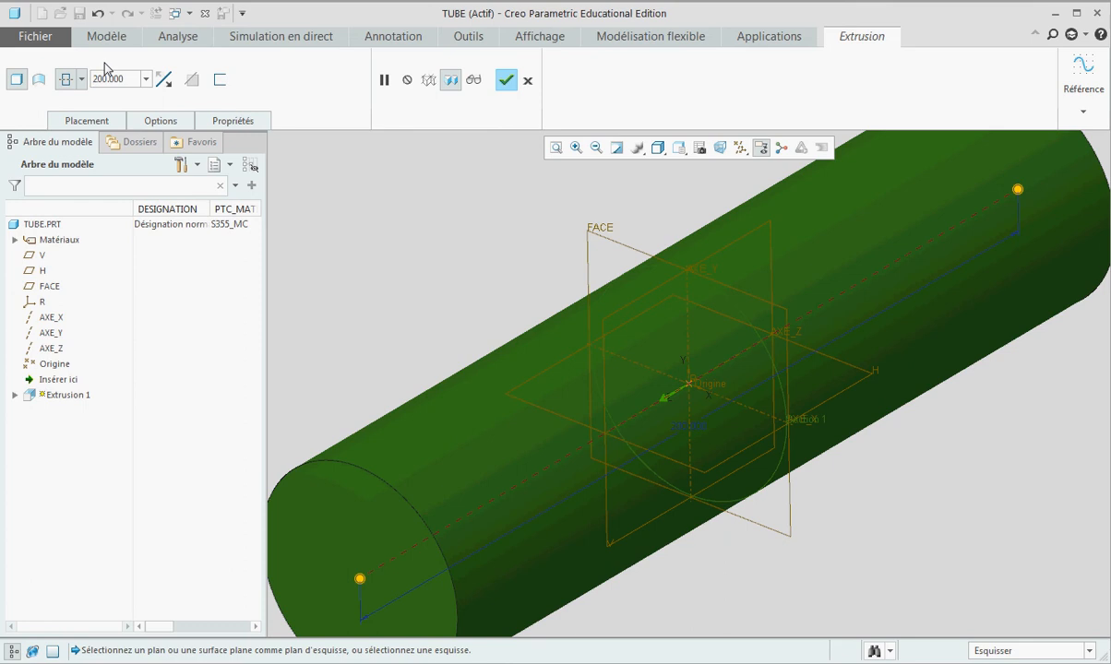
scroll(505, 270, up, 5)
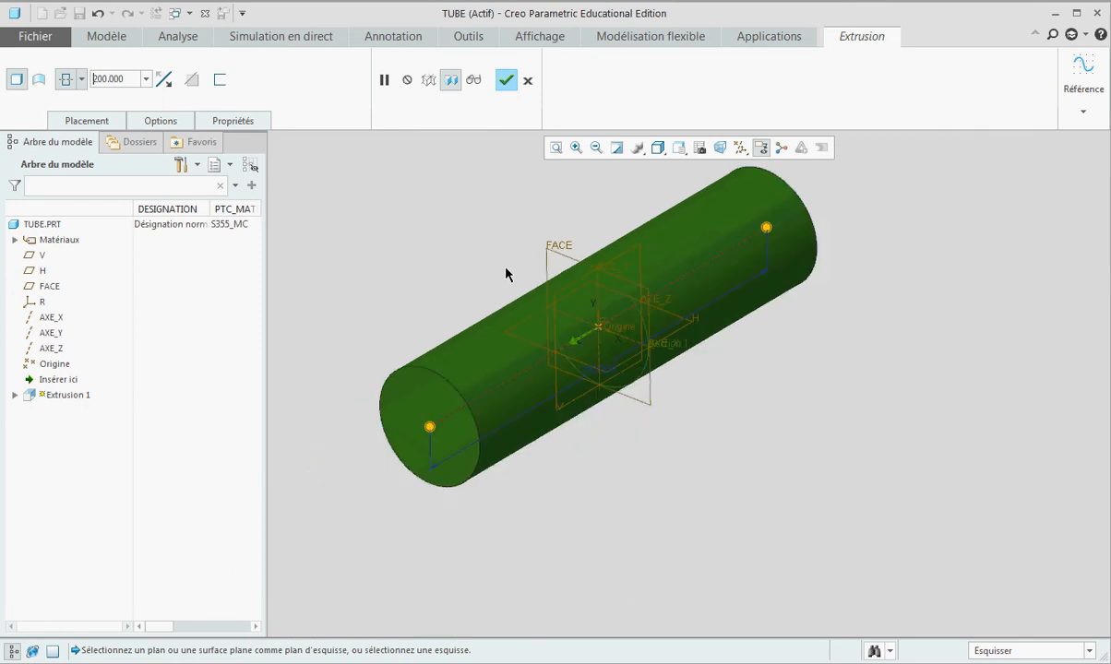
Turn the extrusion into a thin-walled tube with a thickness of 5 mm and complete the feature
click(219, 80)
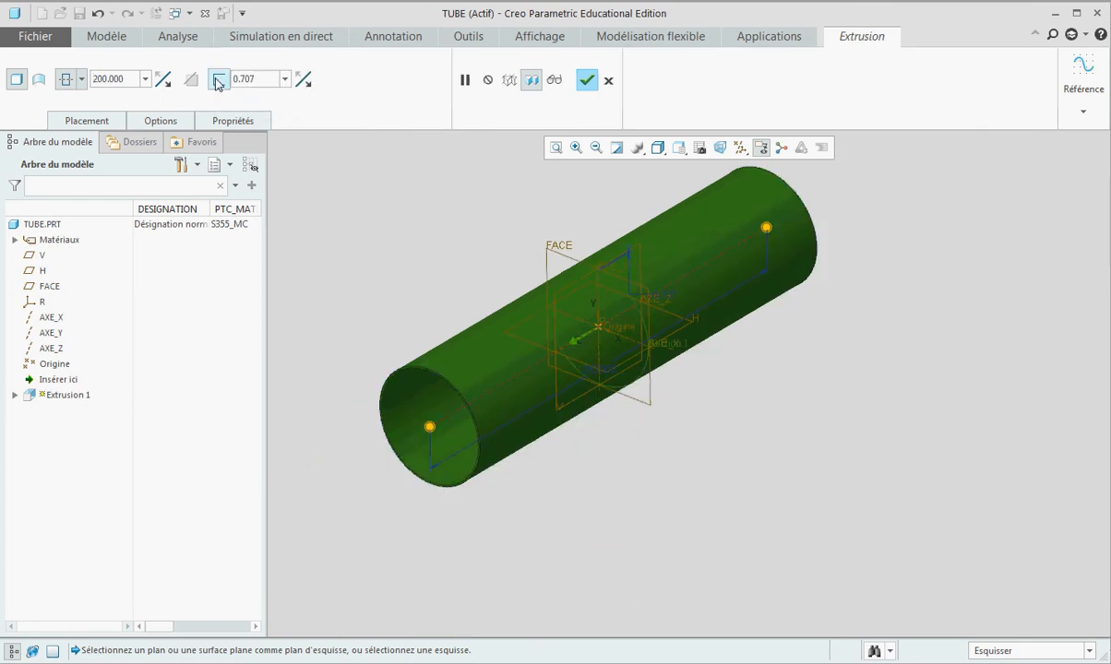
double_click(263, 79)
text(5)
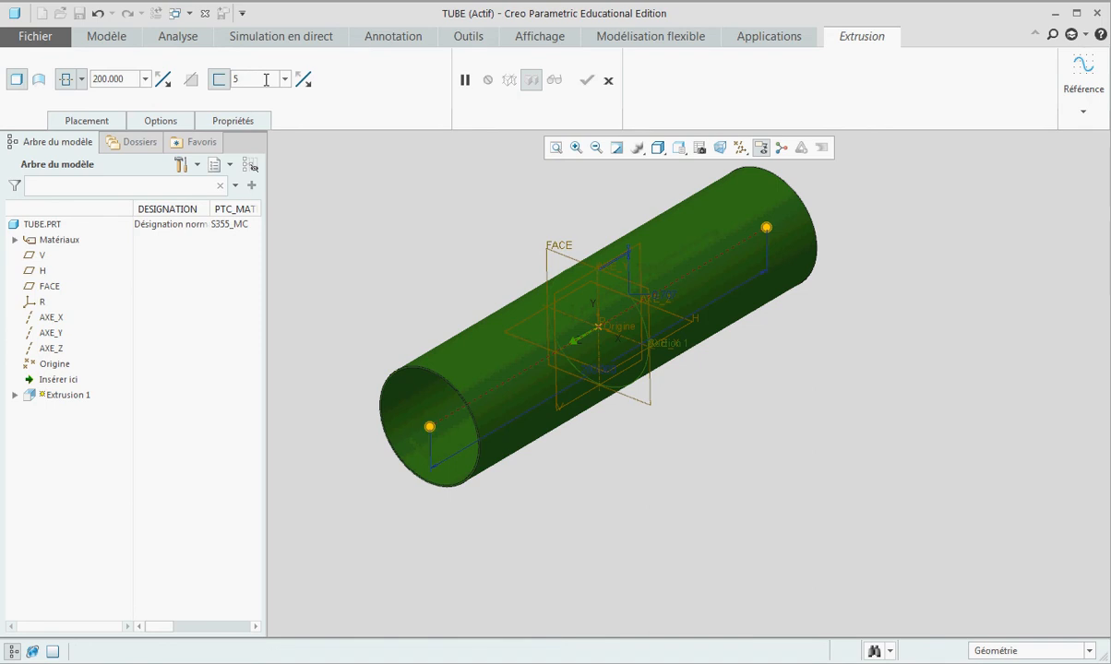
key(Return)
click(586, 80)
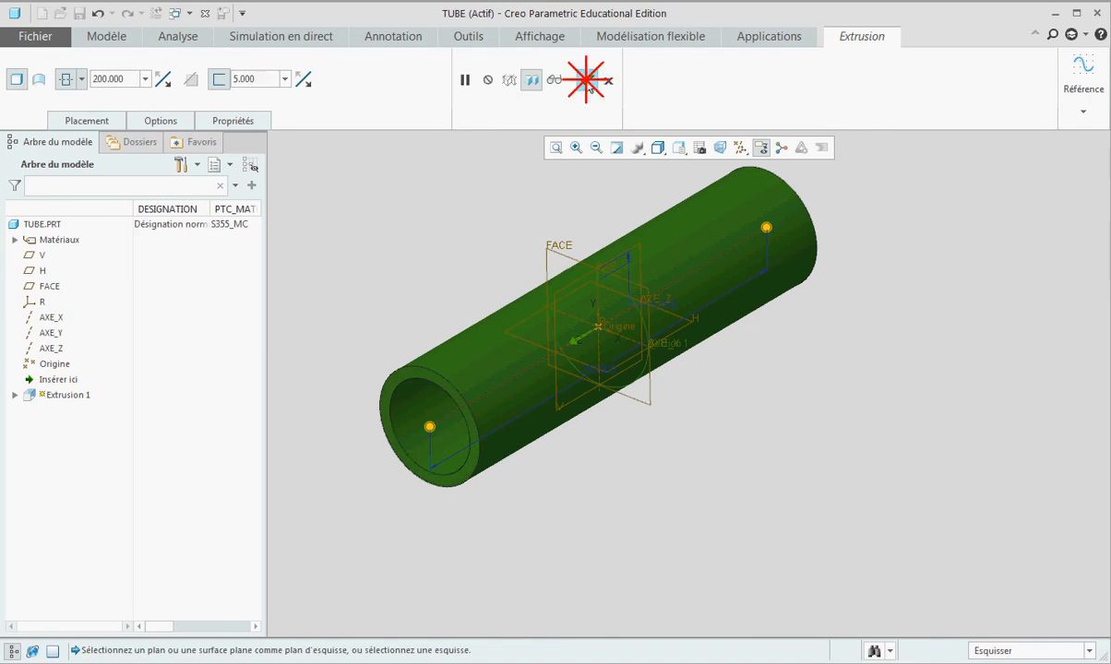
click(498, 239)
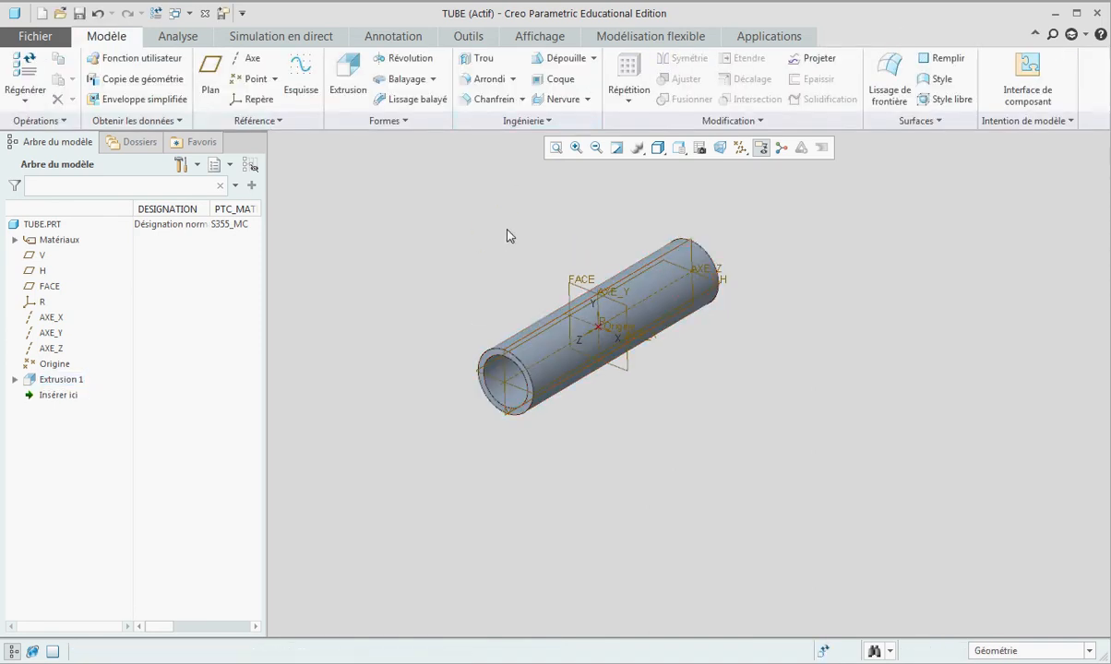
Try to add a design constraint in a new feasibility/optimization study, and close the study
click(175, 37)
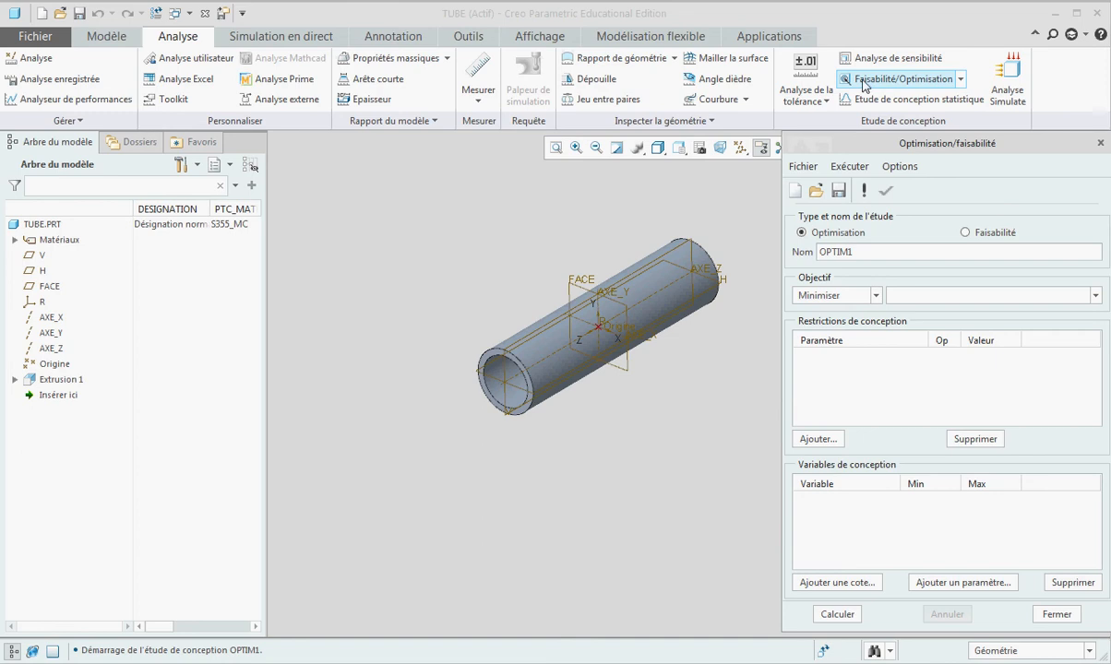
click(814, 441)
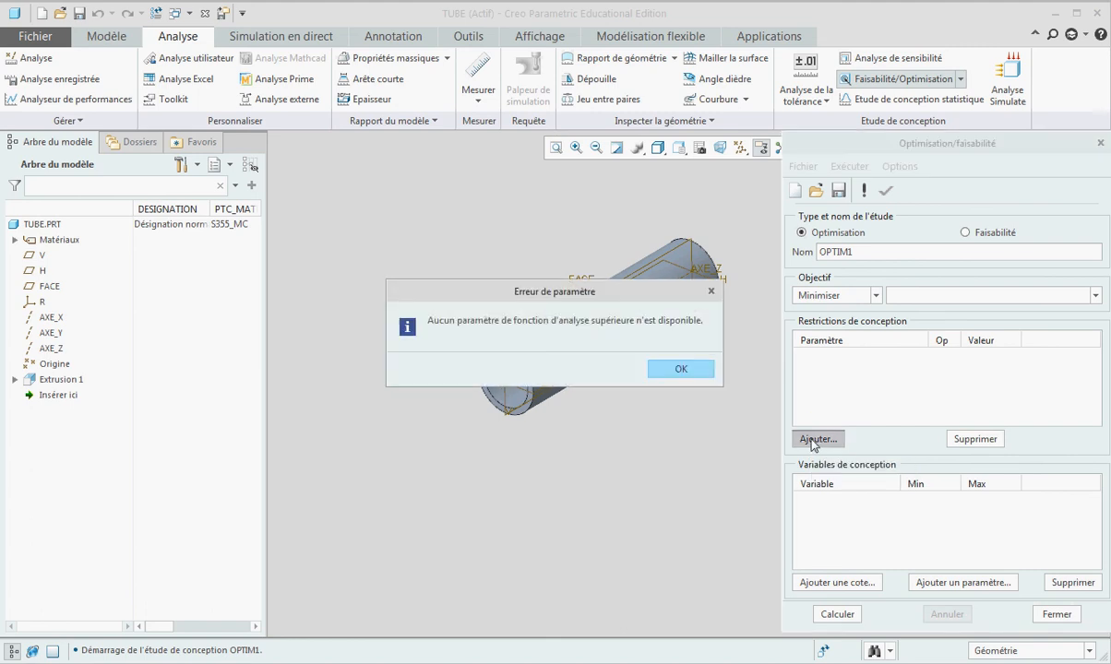
click(672, 367)
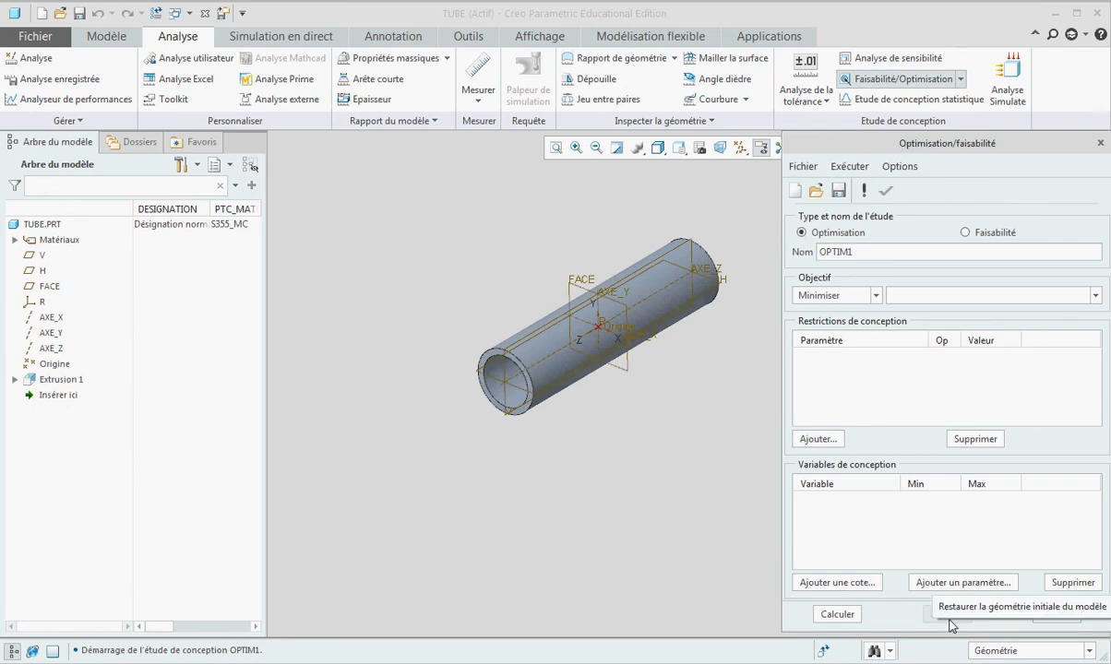
click(1056, 613)
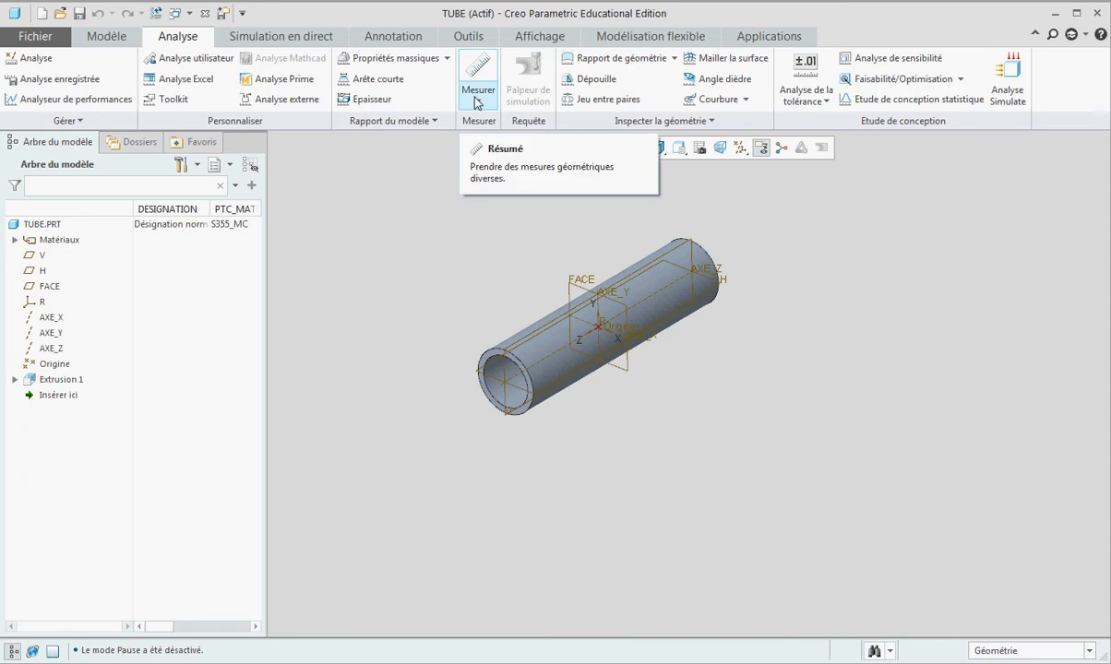
Compute the mass properties of the solid geometry and save the analysis as a feature named Masse
click(406, 61)
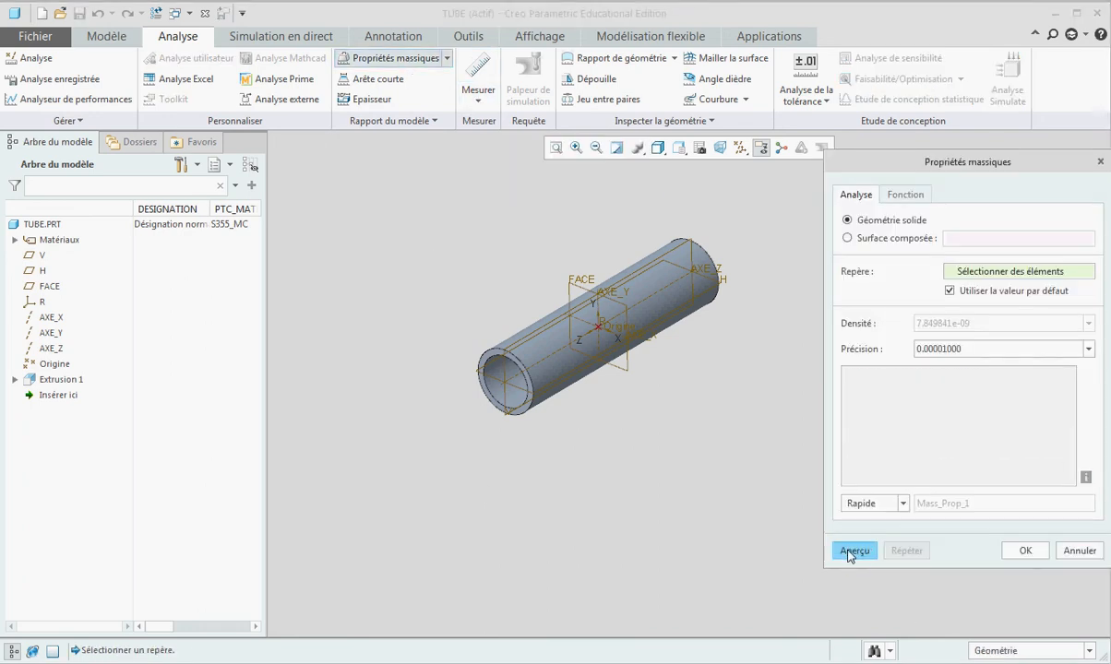
click(852, 552)
click(904, 503)
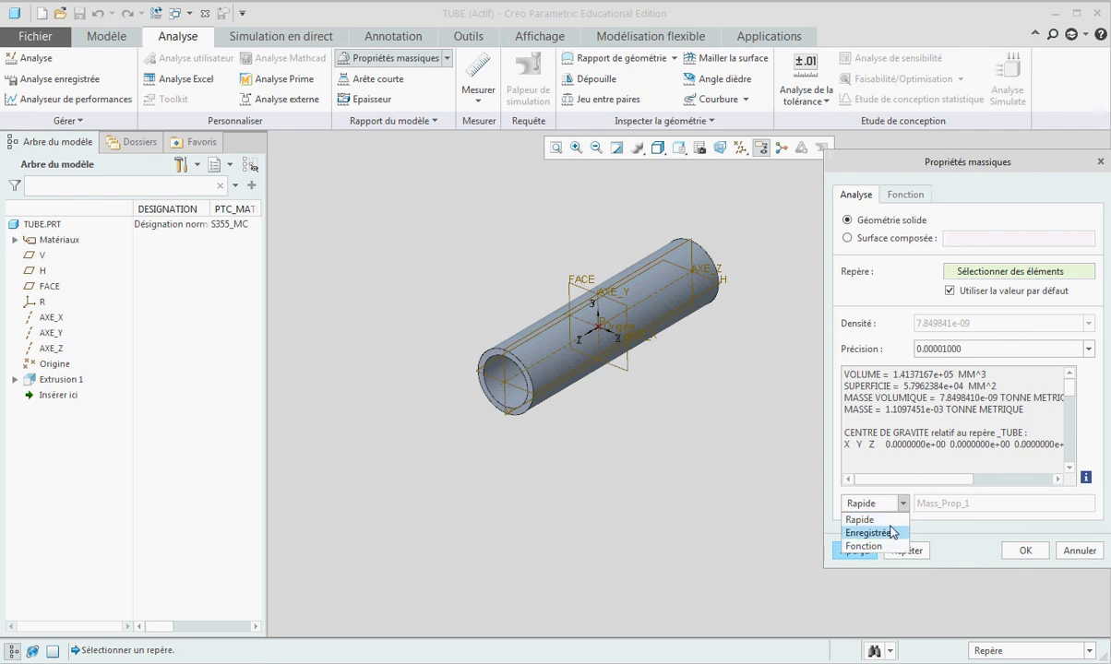
click(863, 547)
click(975, 503)
double_click(927, 504)
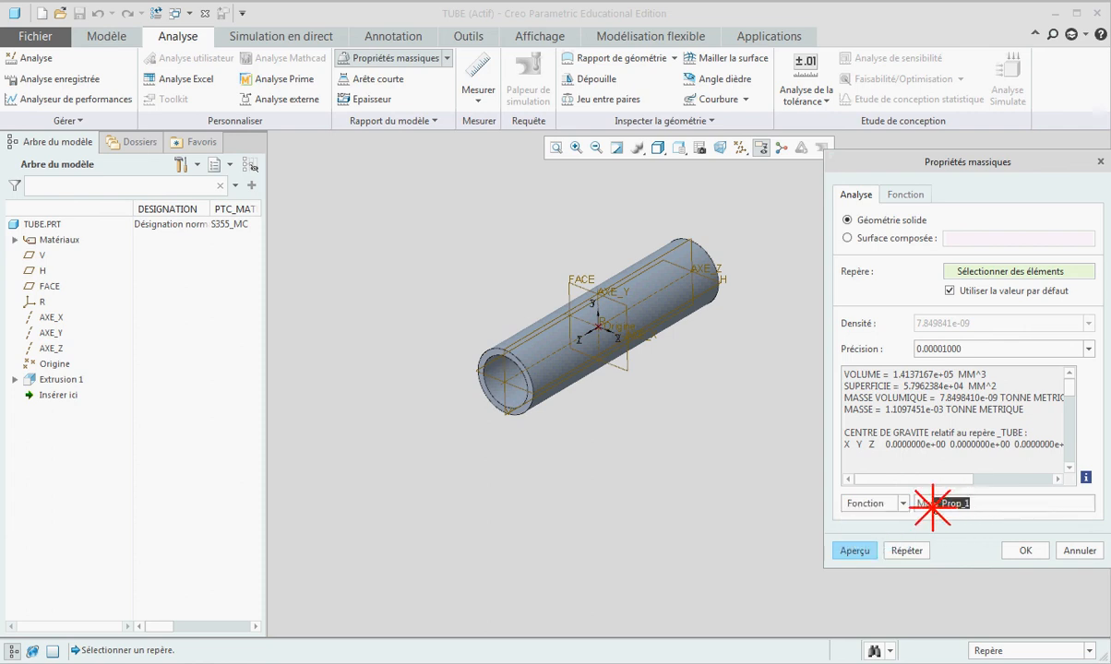
text(Masse)
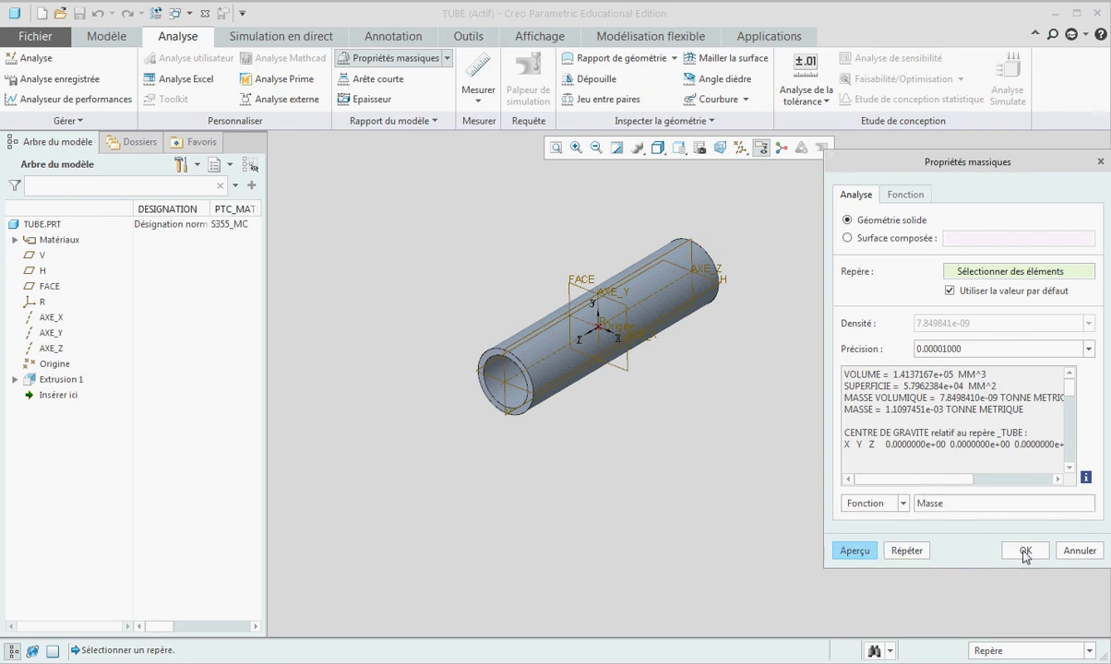
click(1022, 551)
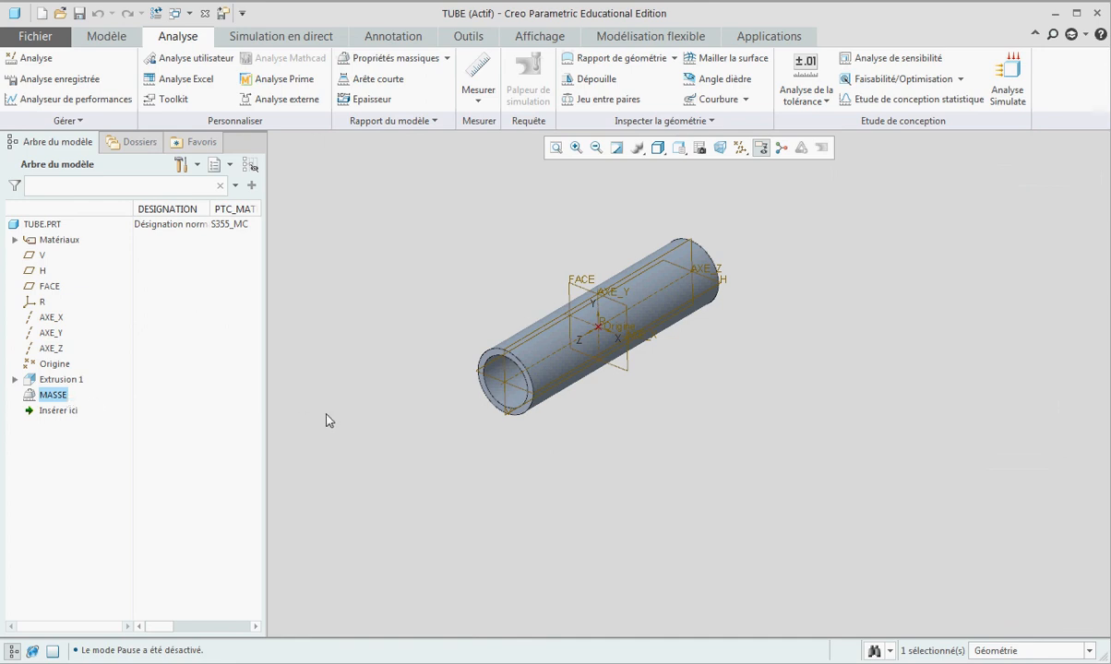
click(834, 195)
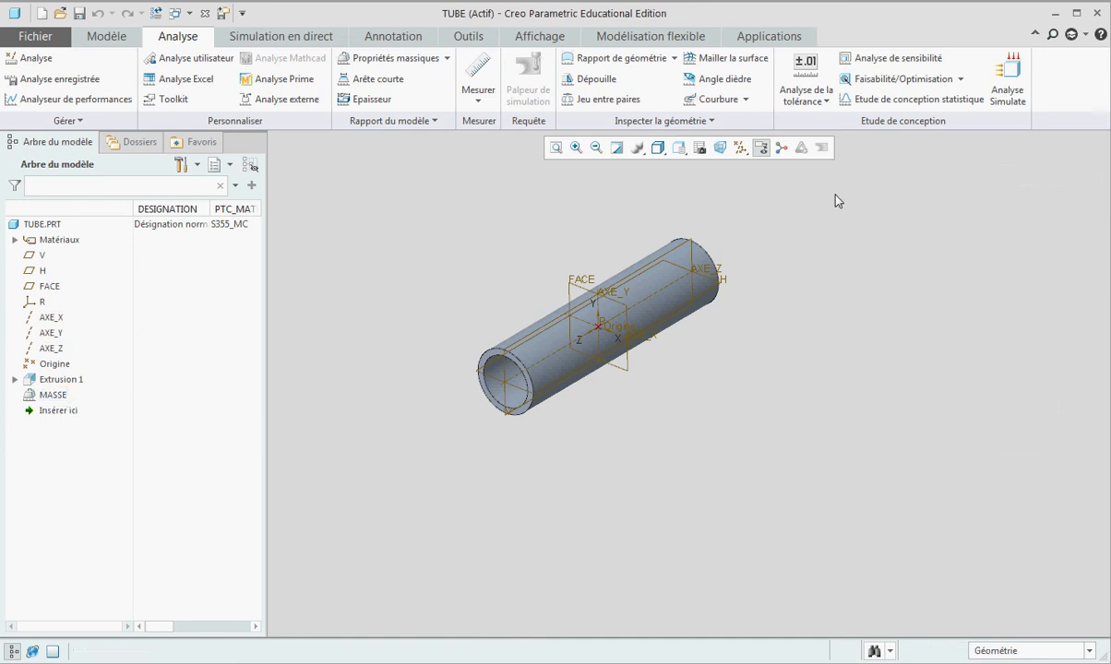
Start a sensitivity analysis and choose the tube's wall thickness dimension as its variable
click(891, 63)
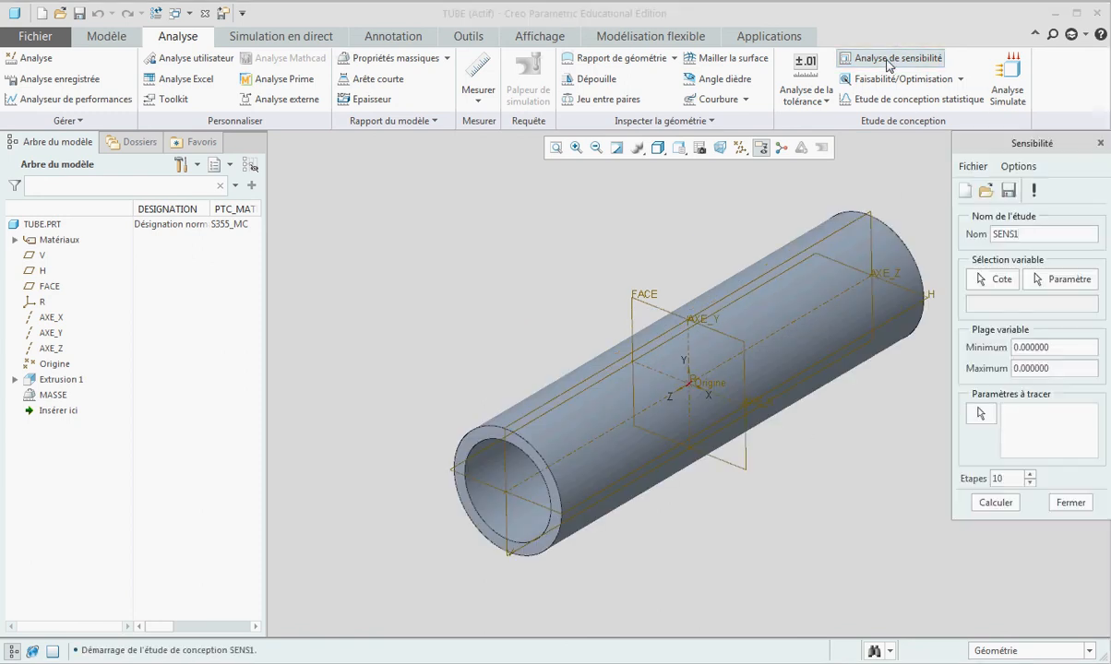
click(1003, 280)
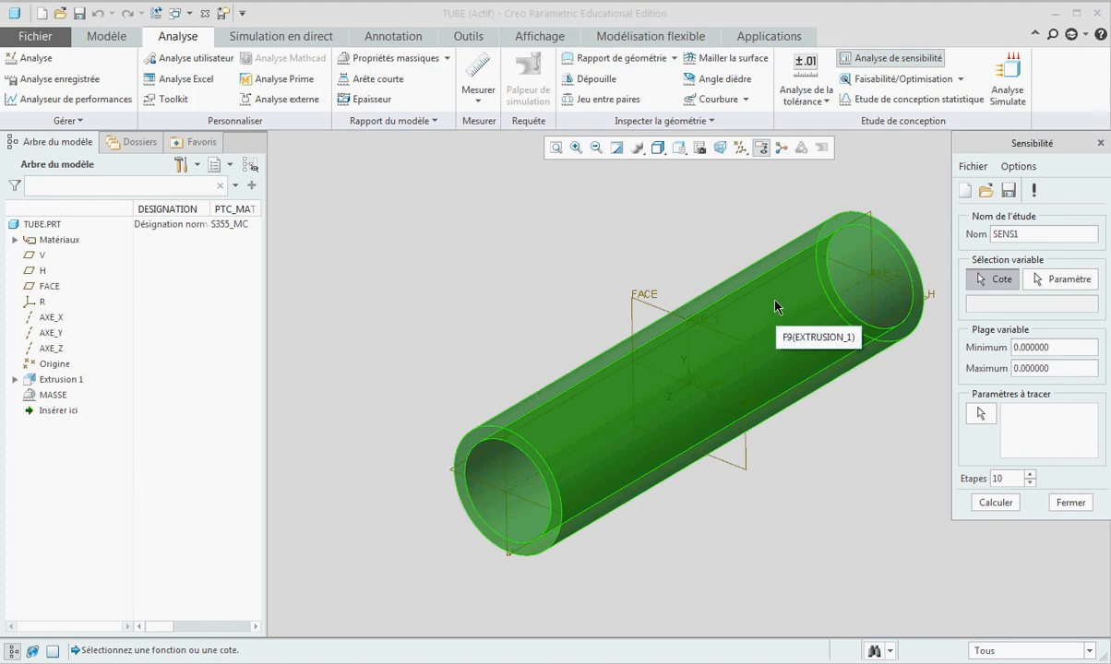
click(774, 308)
scroll(530, 285, down, 3)
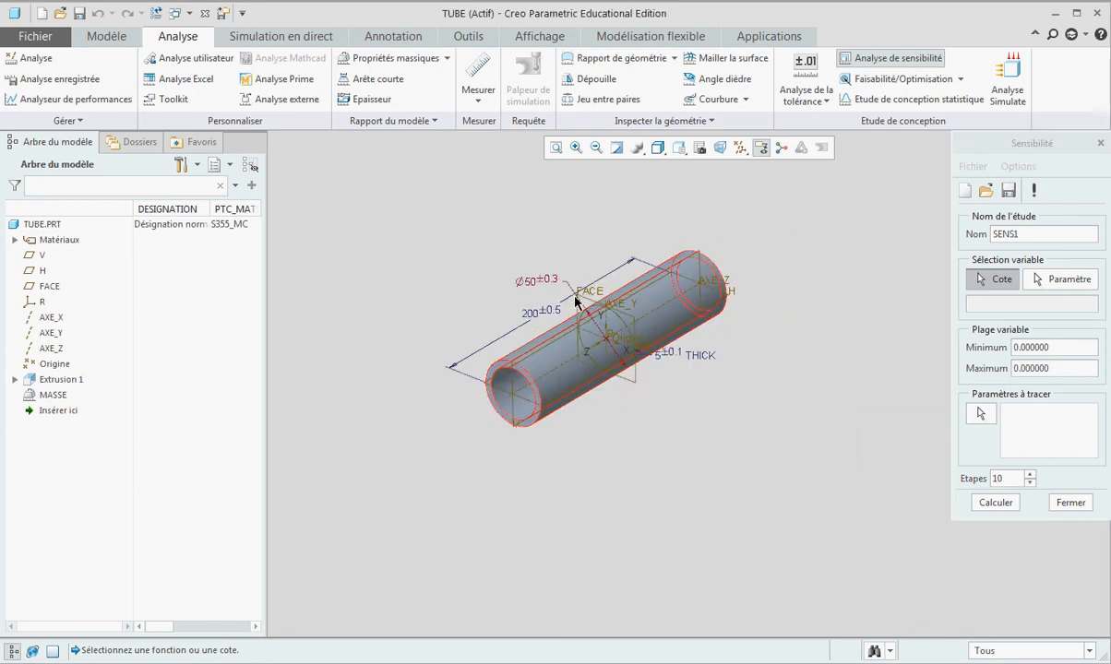
click(676, 370)
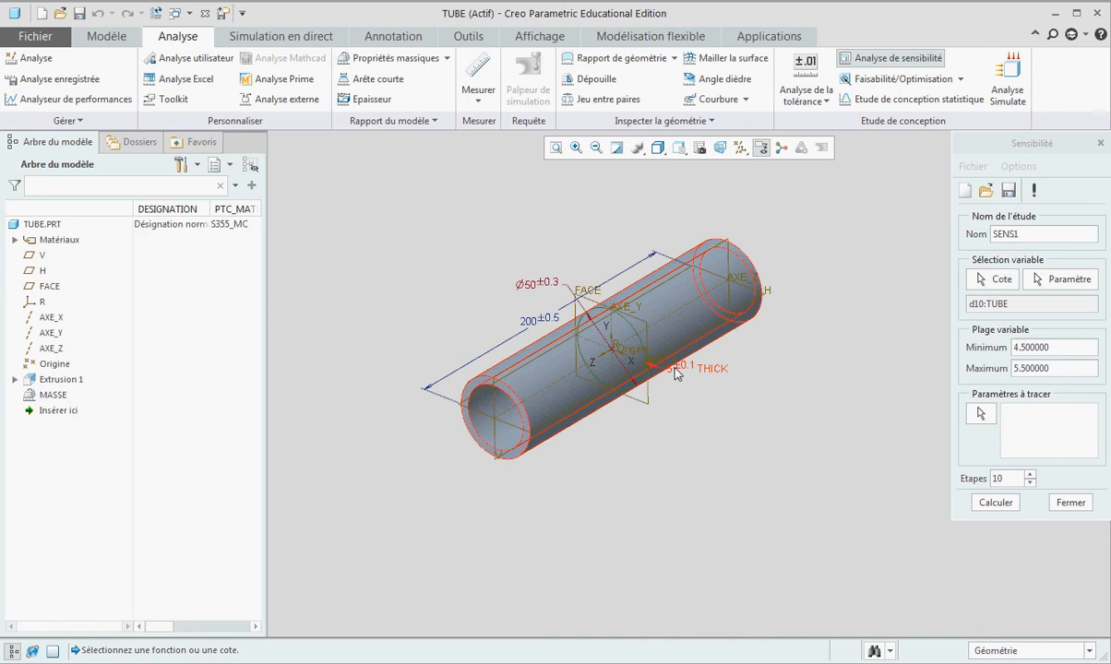
Set the wall thickness variable's range from 2 to 8 and choose MASS:MASSE as the parameter to plot
click(1013, 348)
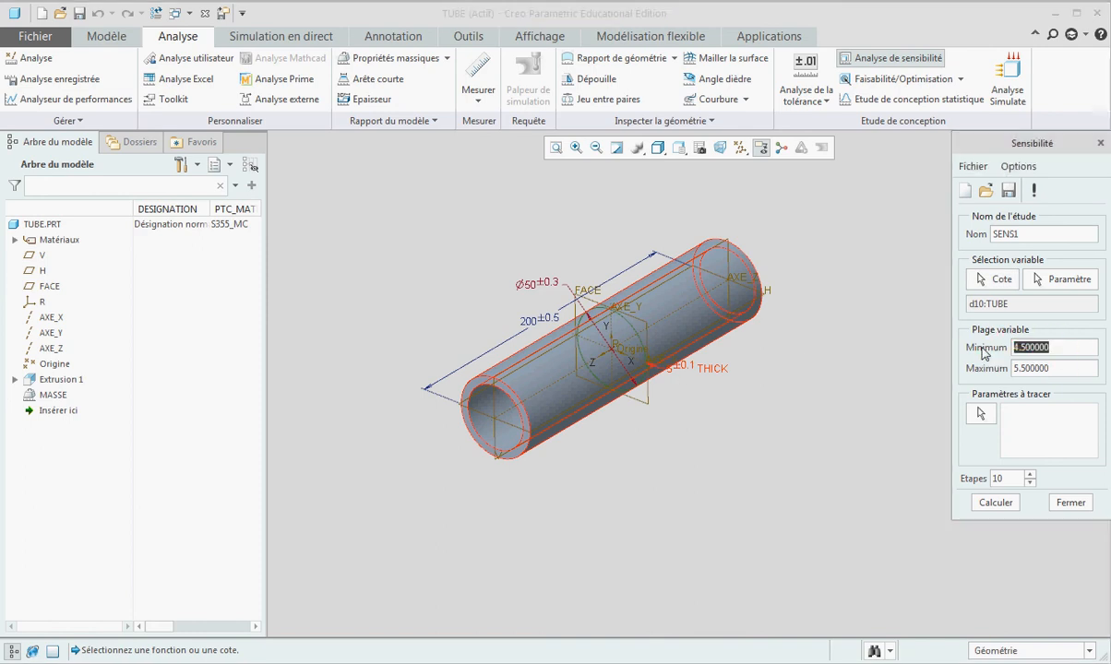
text(2)
click(1051, 369)
text(8)
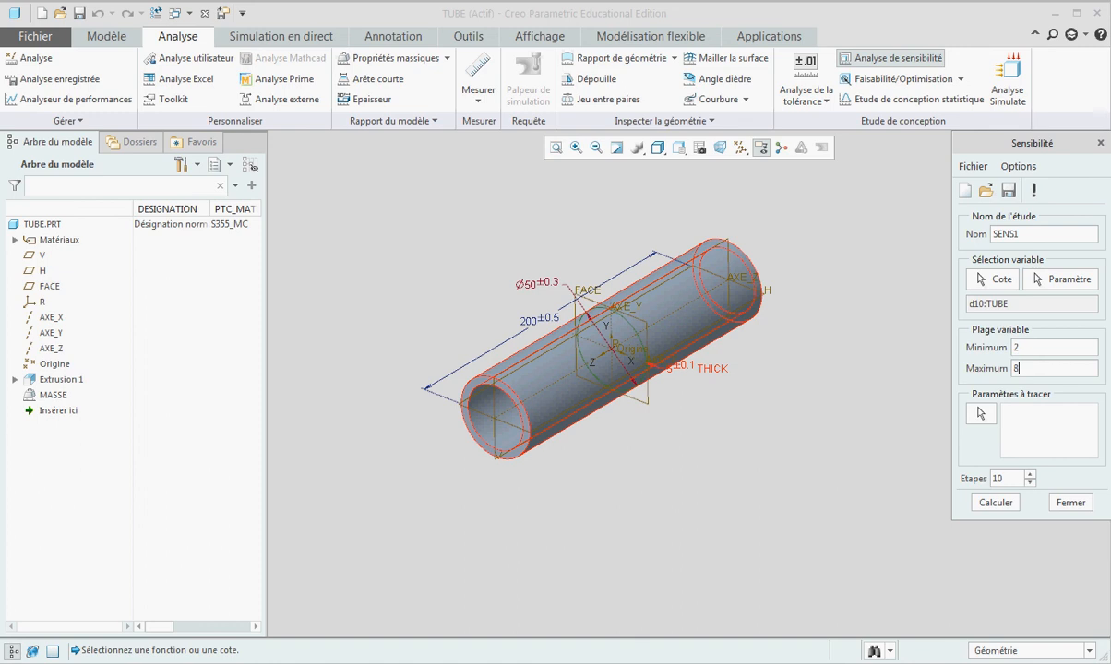
click(984, 415)
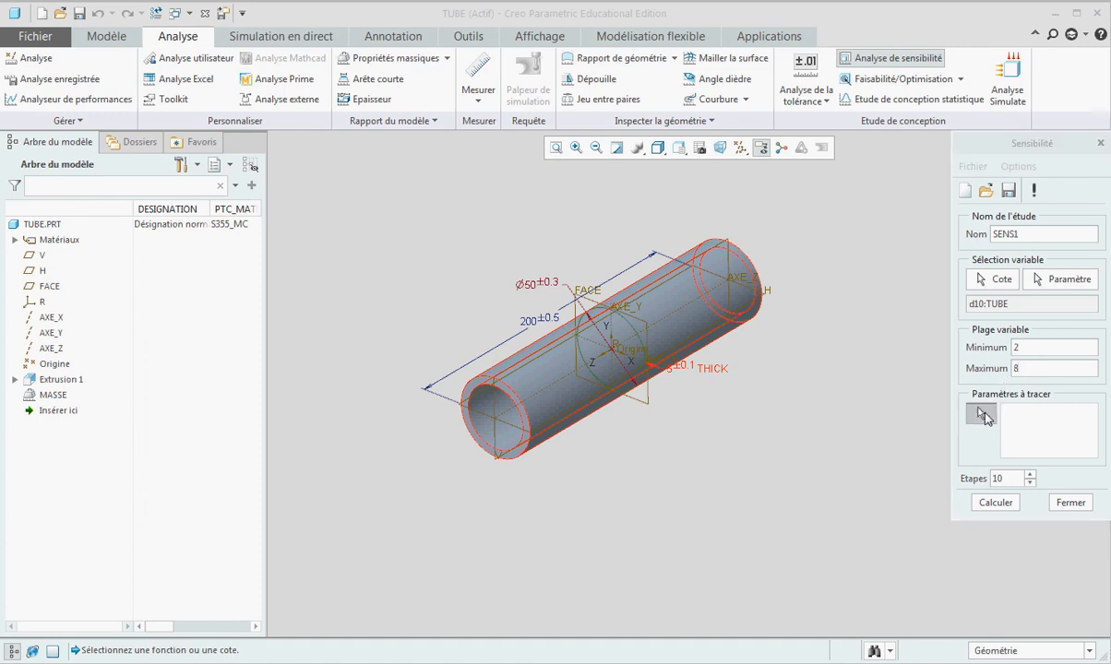
click(992, 544)
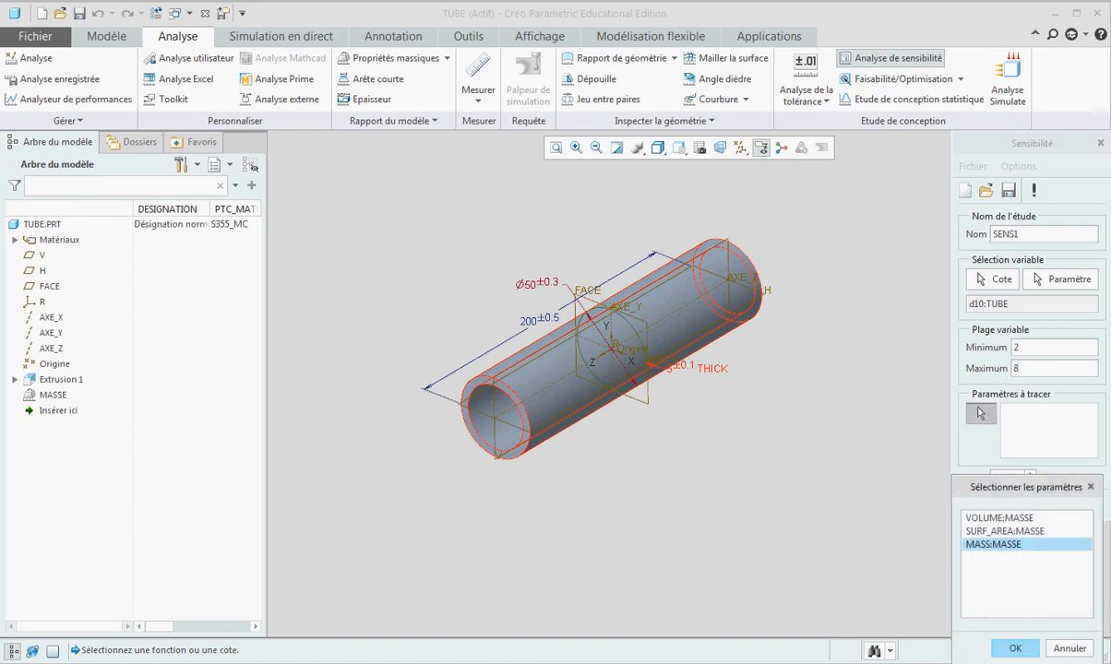
click(1014, 649)
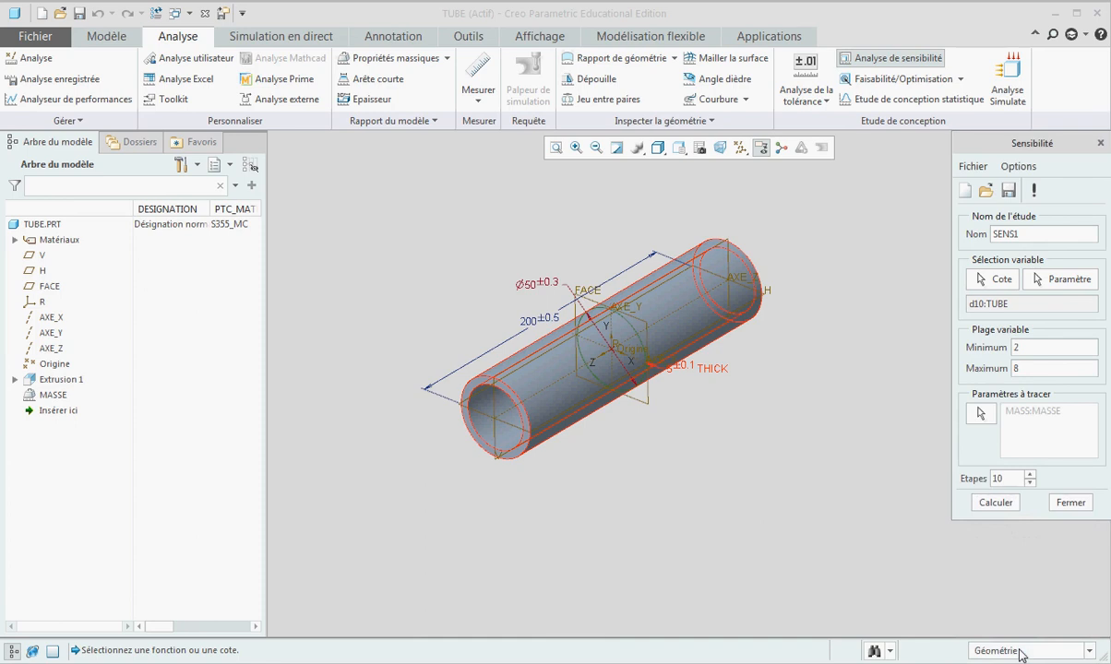
Compute the sensitivity plot of mass against wall thickness, and close the graph and the study
click(998, 505)
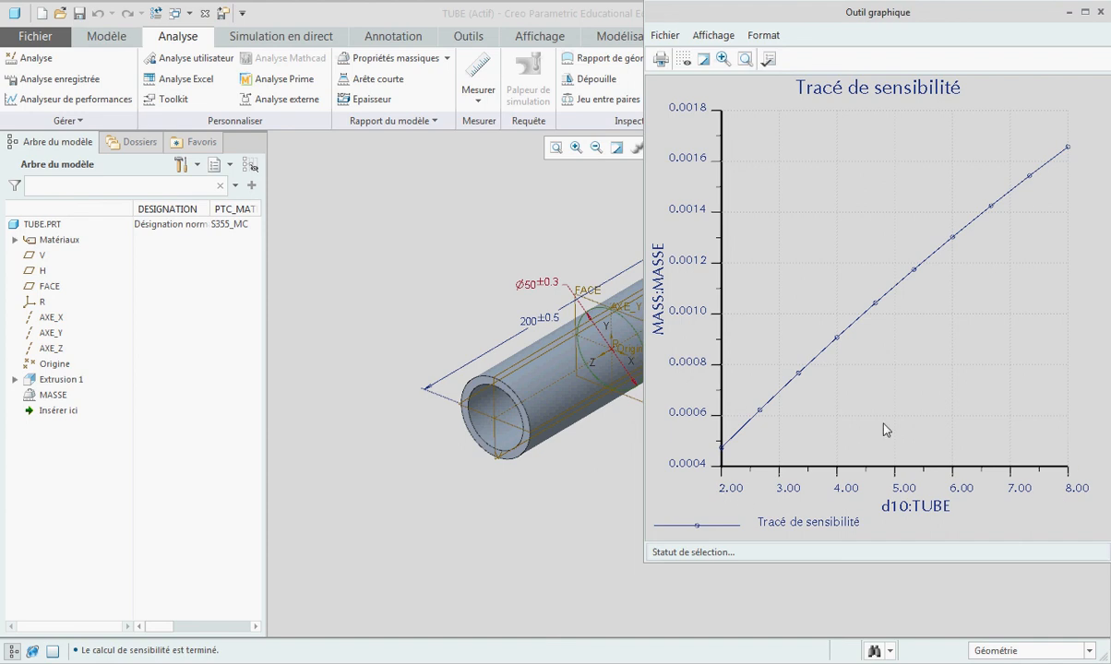
key(alt+F4)
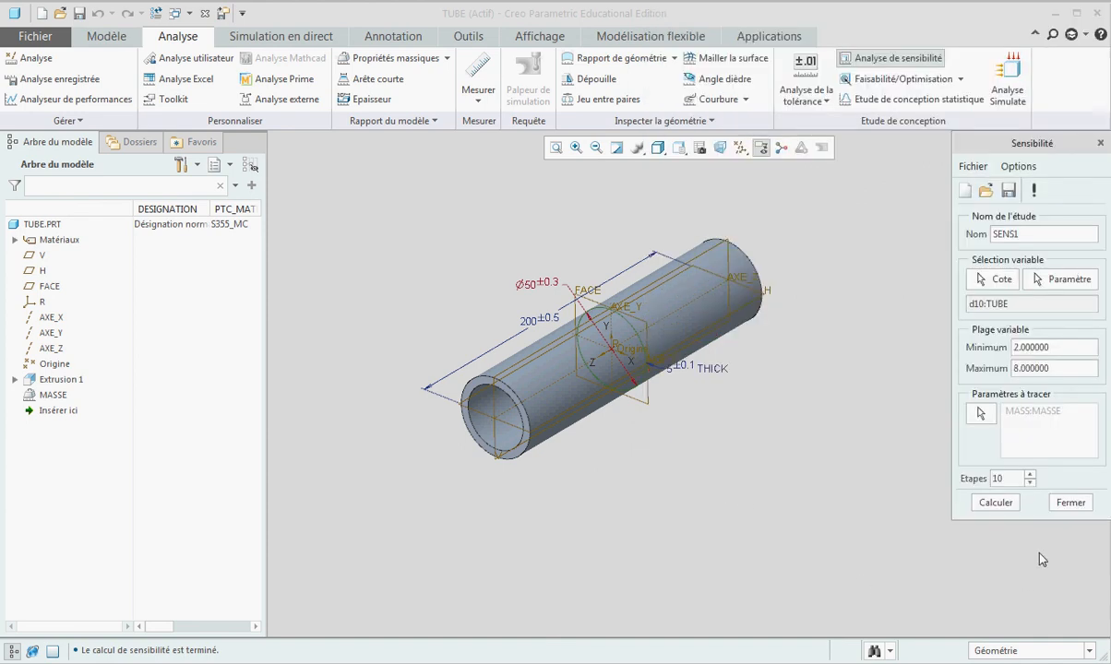
click(1069, 504)
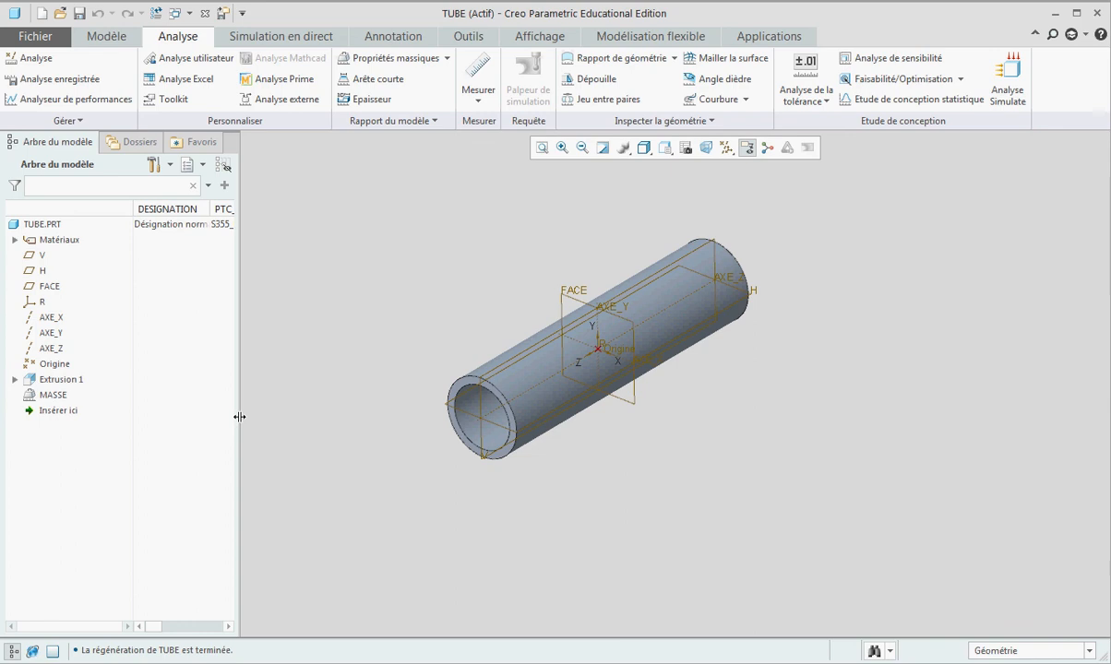
Widen the model tree to reveal the MASSE_KG column, and add the library material Aluminium_2010_T41 to the tube model
drag(239, 417, 403, 421)
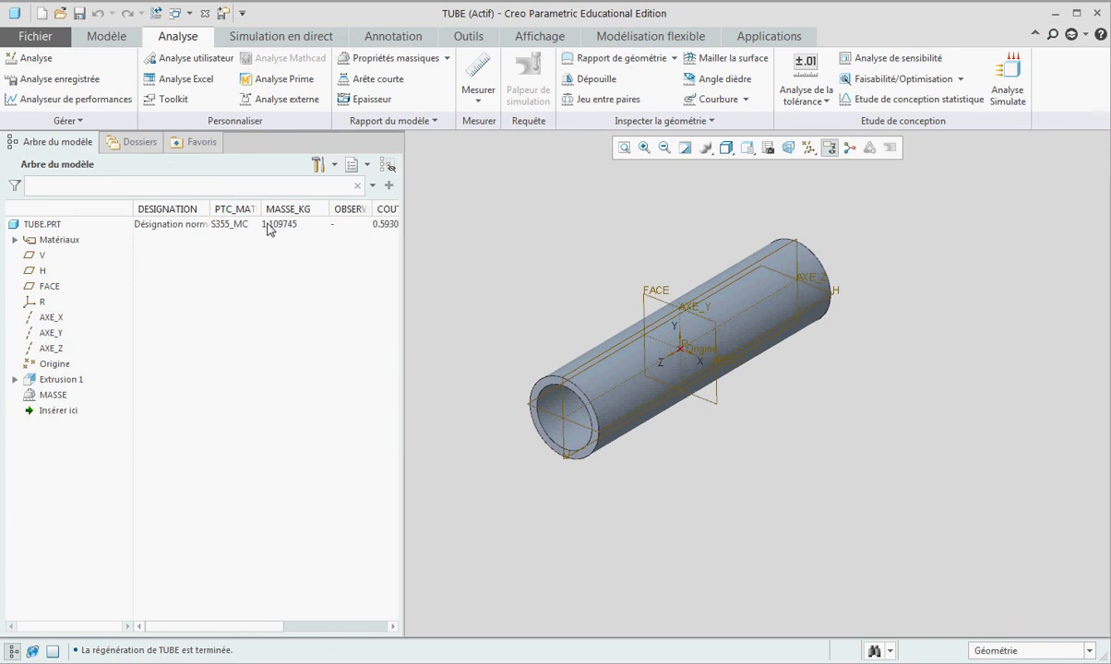
click(42, 35)
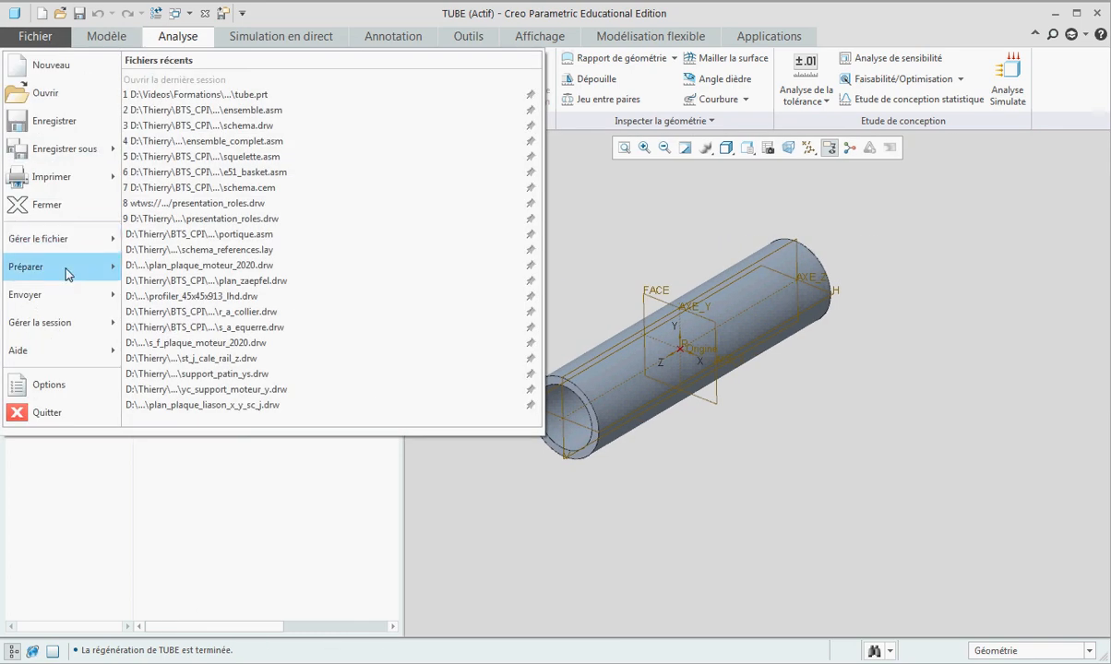
mouse_move(67, 273)
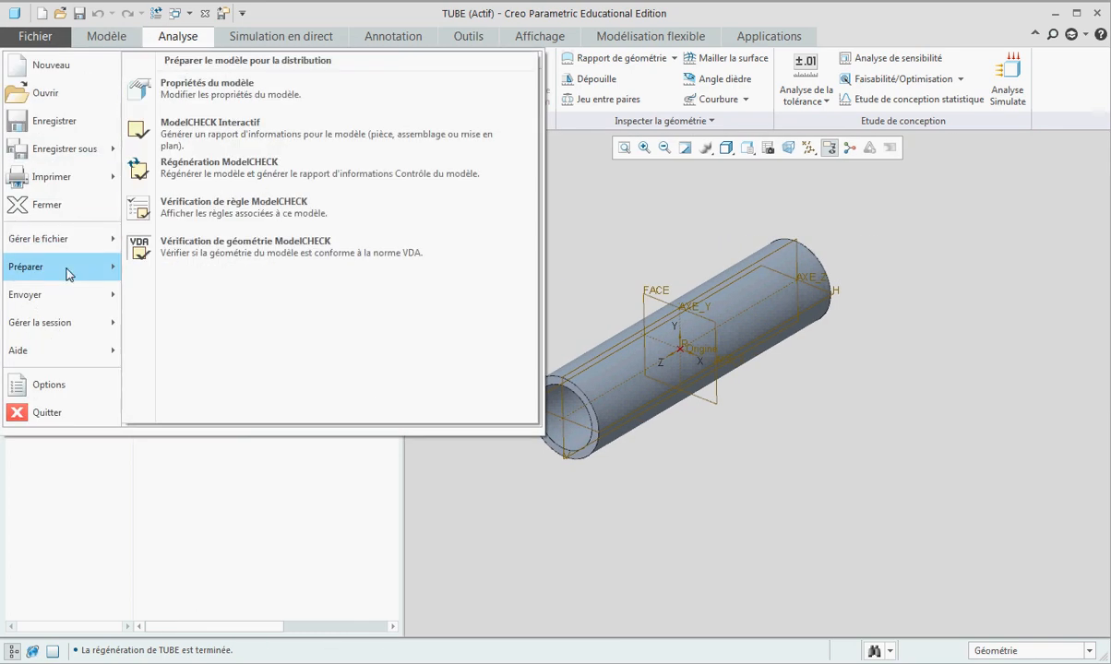
click(191, 89)
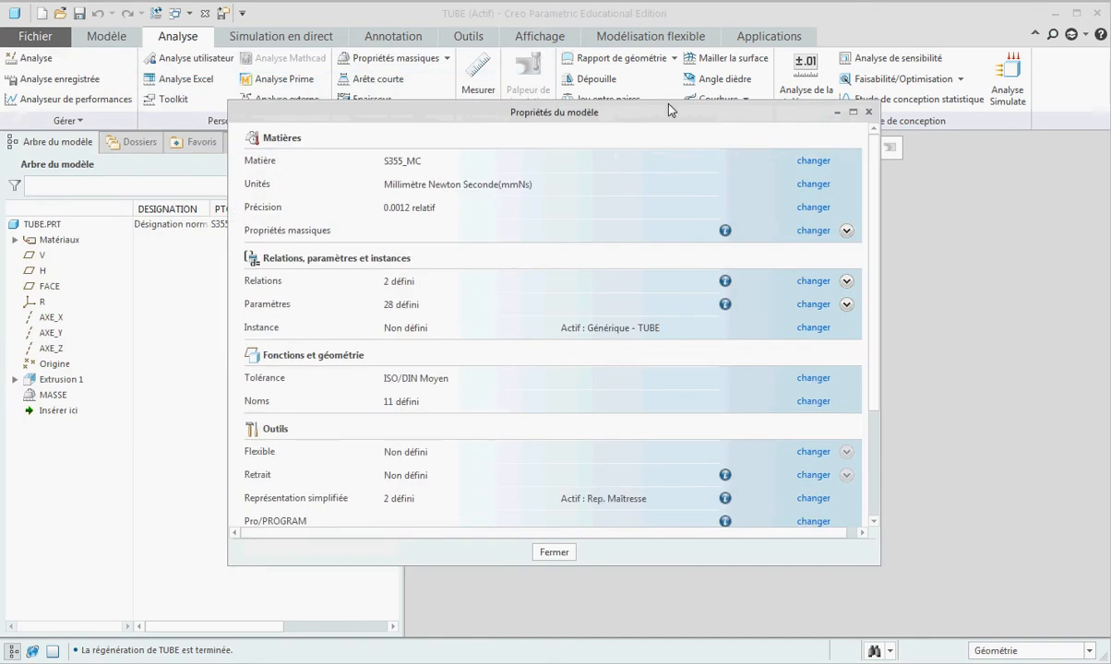
click(814, 161)
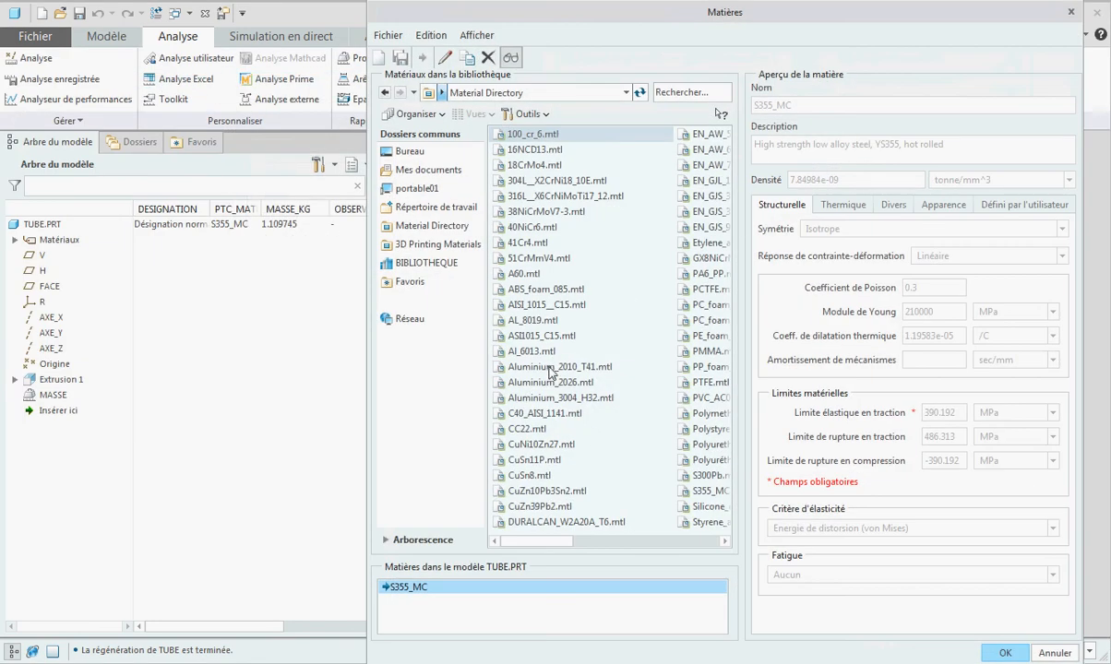
double_click(551, 367)
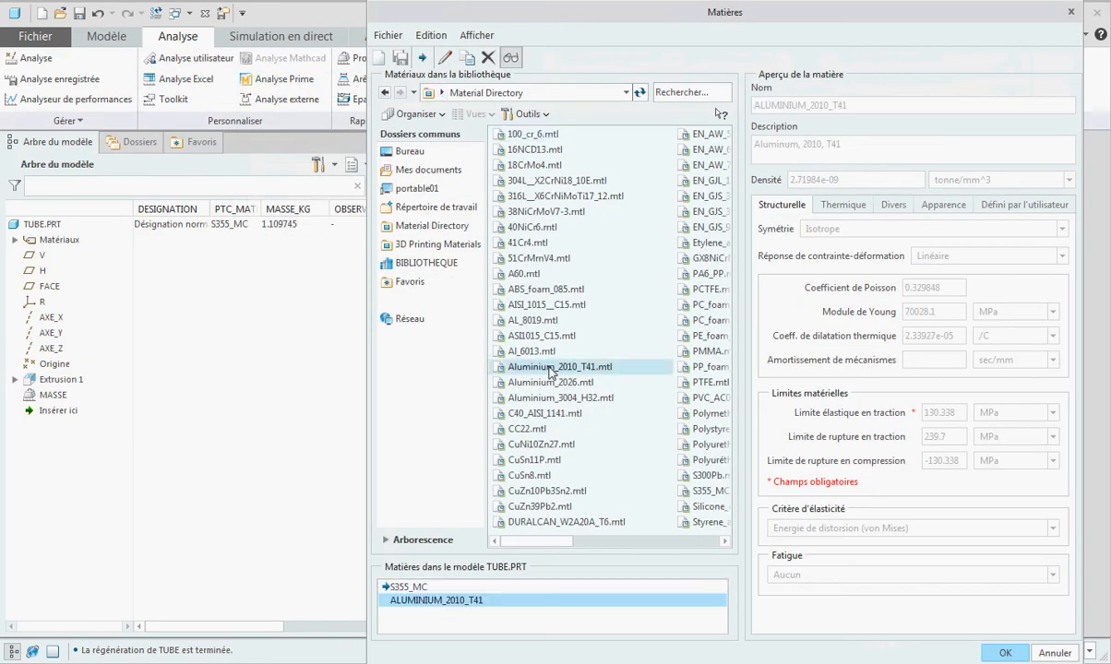
Assign ALUMINIUM_2010_T41 as the tube's material, close the model properties and regenerate the part
right_click(476, 599)
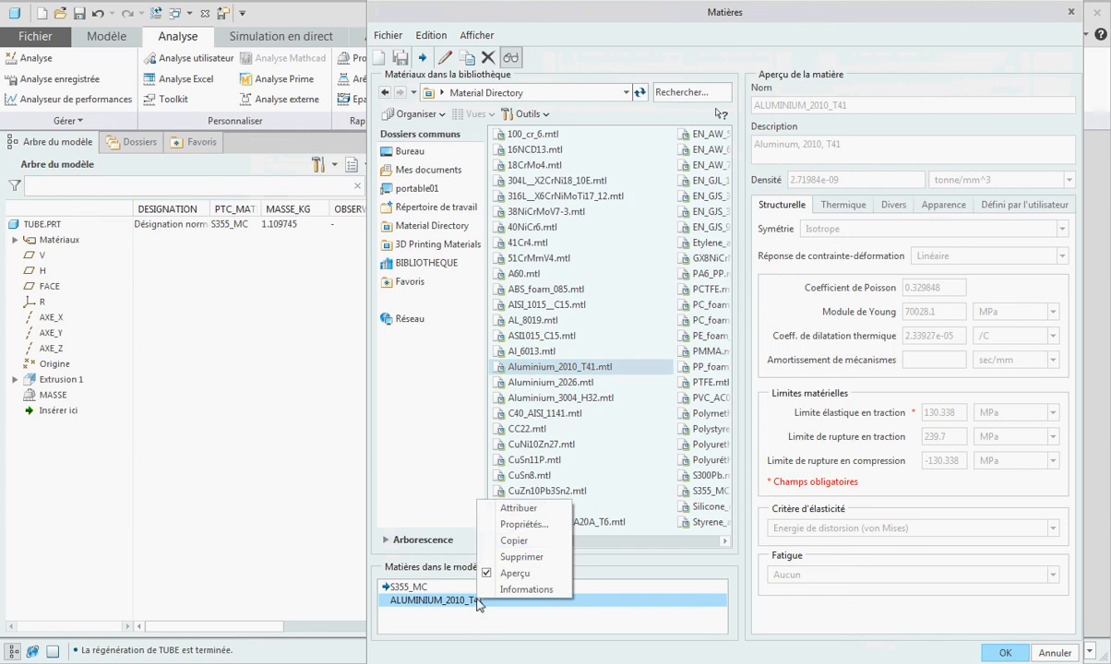
click(512, 509)
click(542, 352)
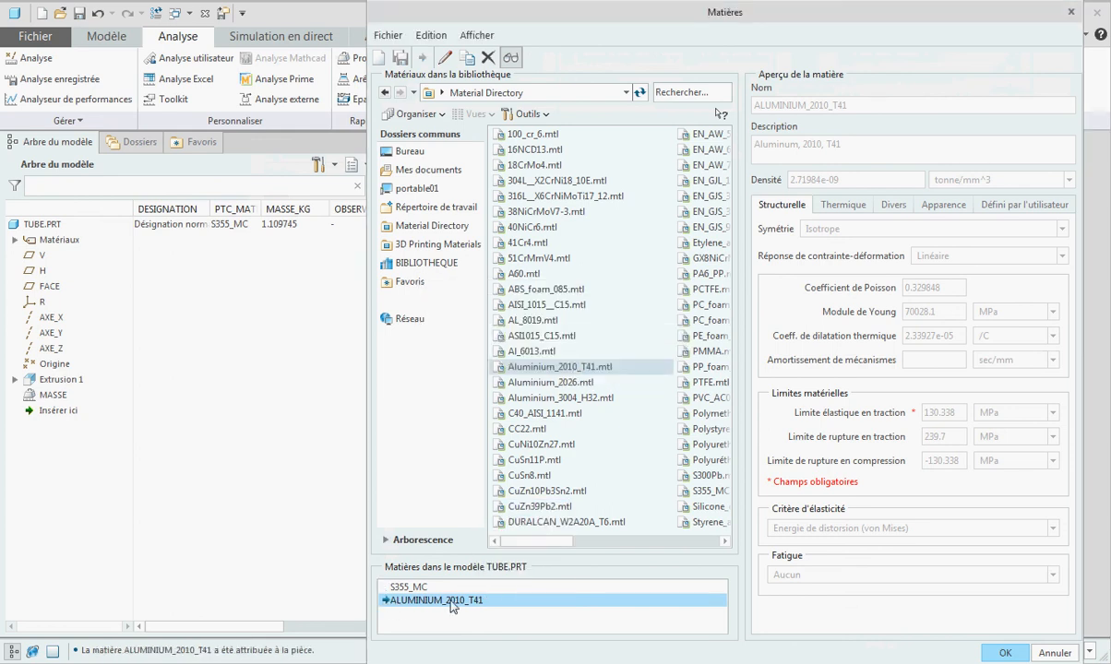
click(1004, 652)
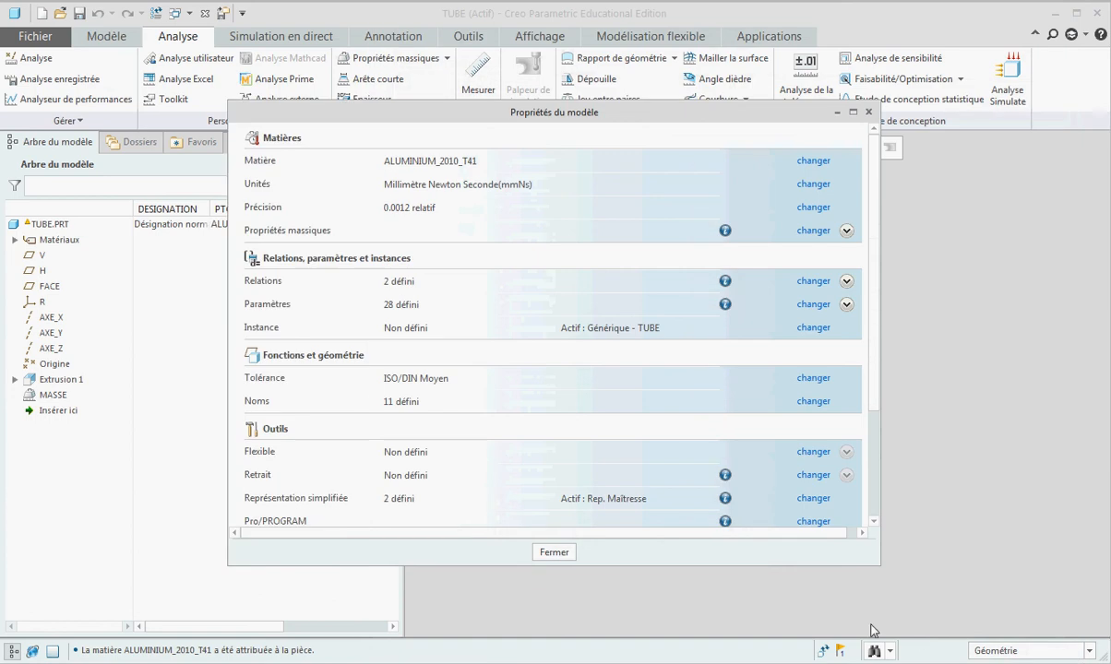
click(554, 552)
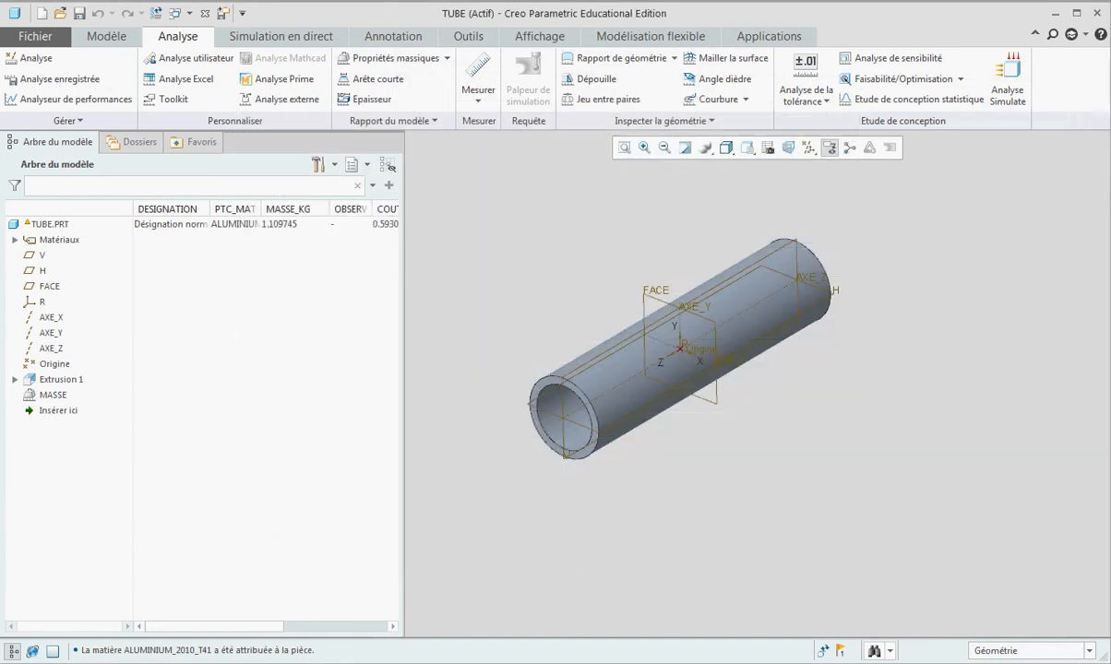
click(156, 14)
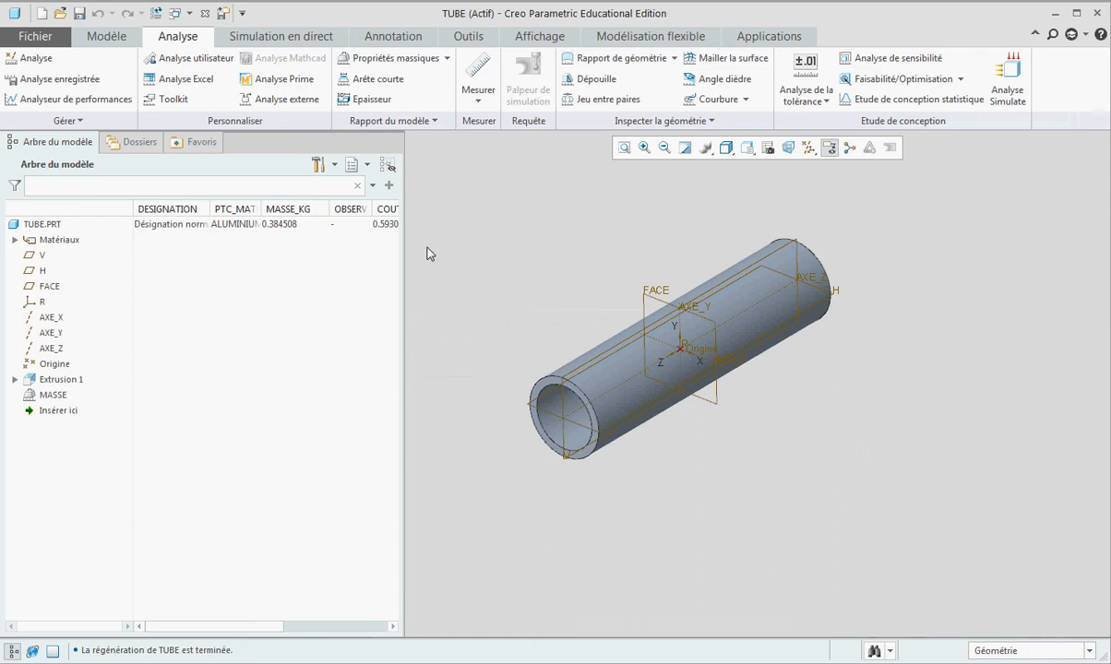
Recompute the SENS1 sensitivity study for the aluminium tube, and close its graph and the study
click(879, 61)
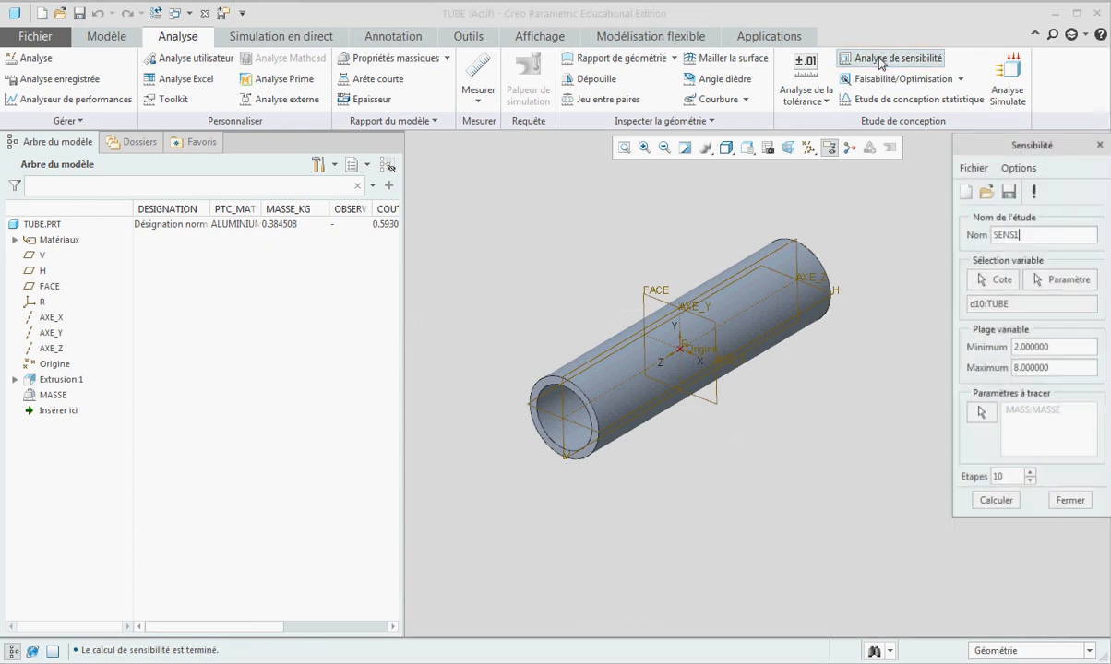
click(995, 503)
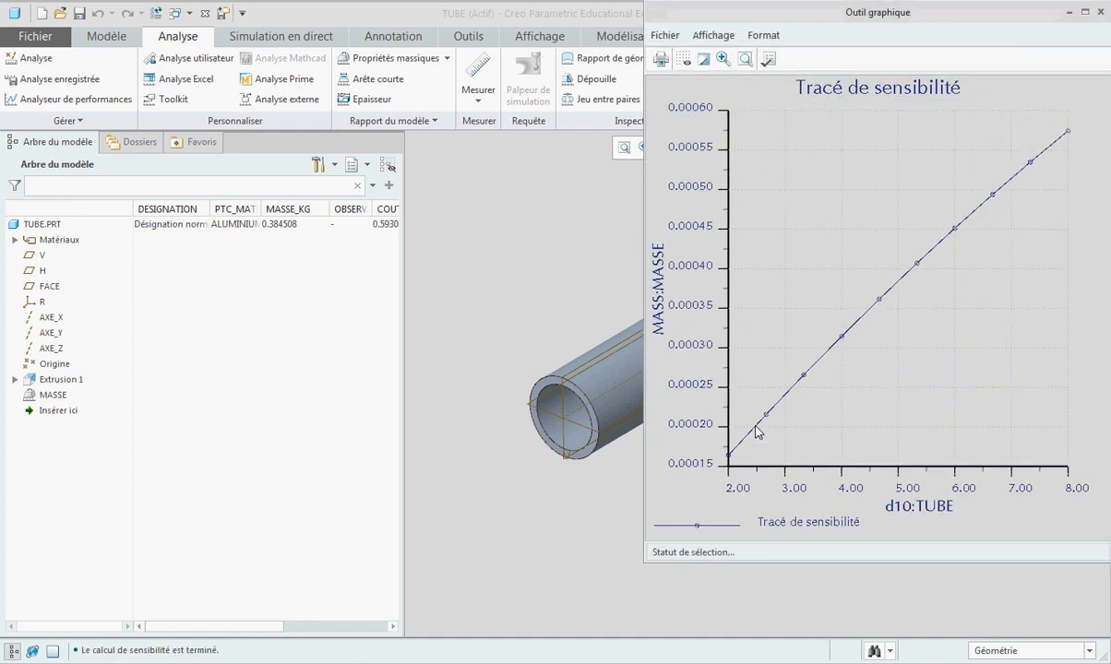
mouse_move(756, 431)
click(1100, 12)
click(1069, 504)
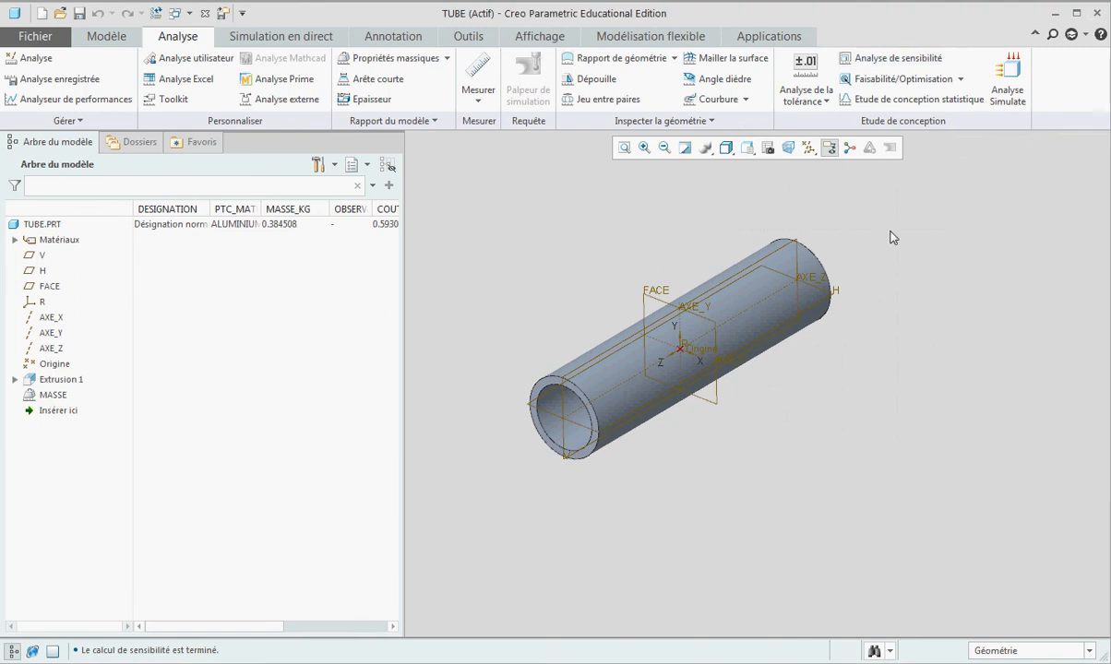
Start a feasibility study and add a design constraint that sets MASS:MASSE equal to 0.0002
click(905, 81)
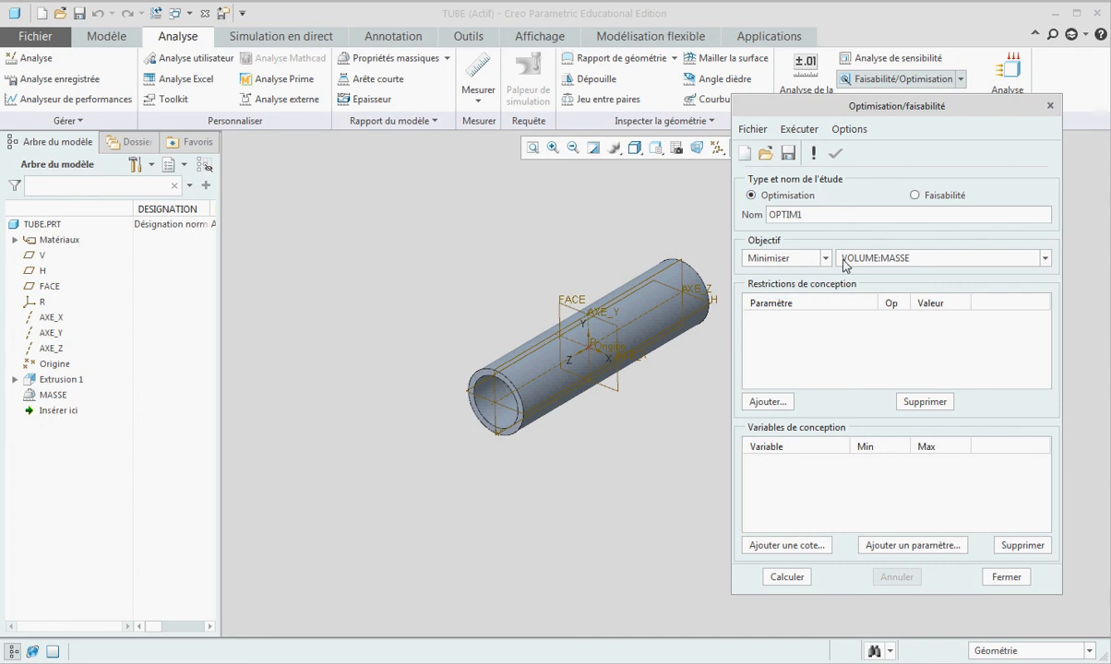
click(917, 195)
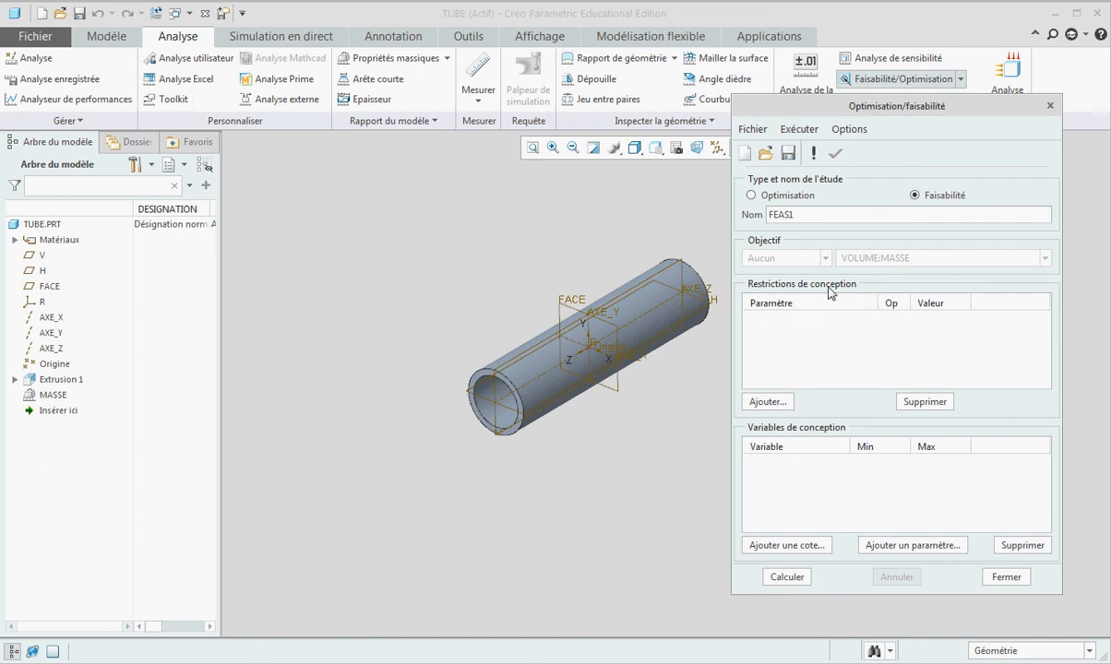
click(769, 403)
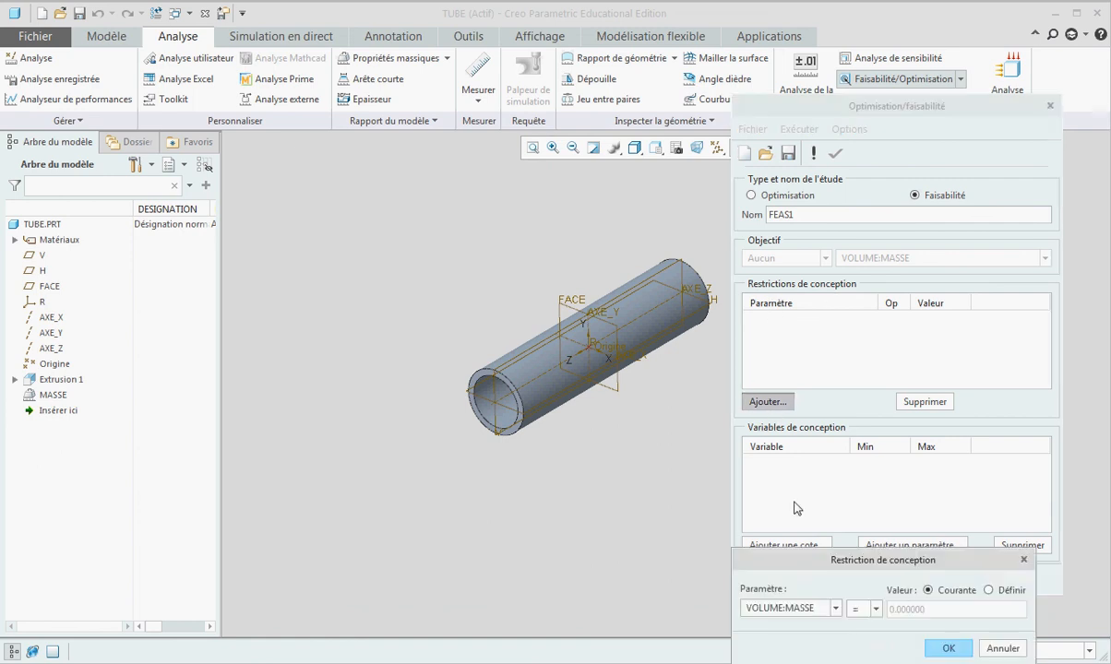
drag(752, 560, 480, 343)
click(563, 392)
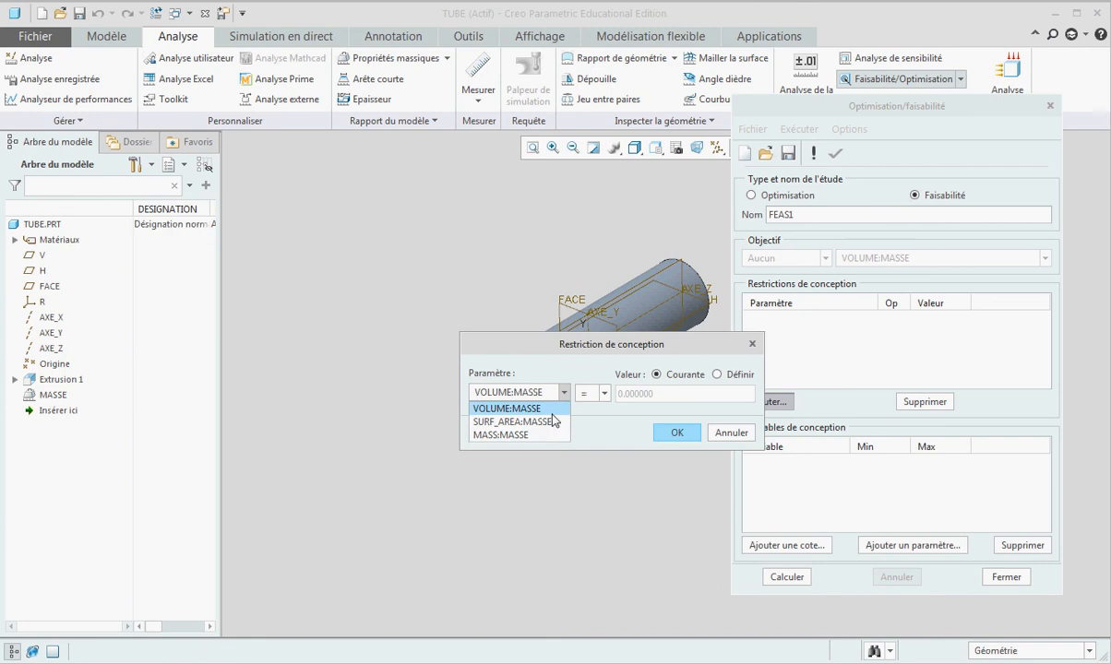
click(539, 435)
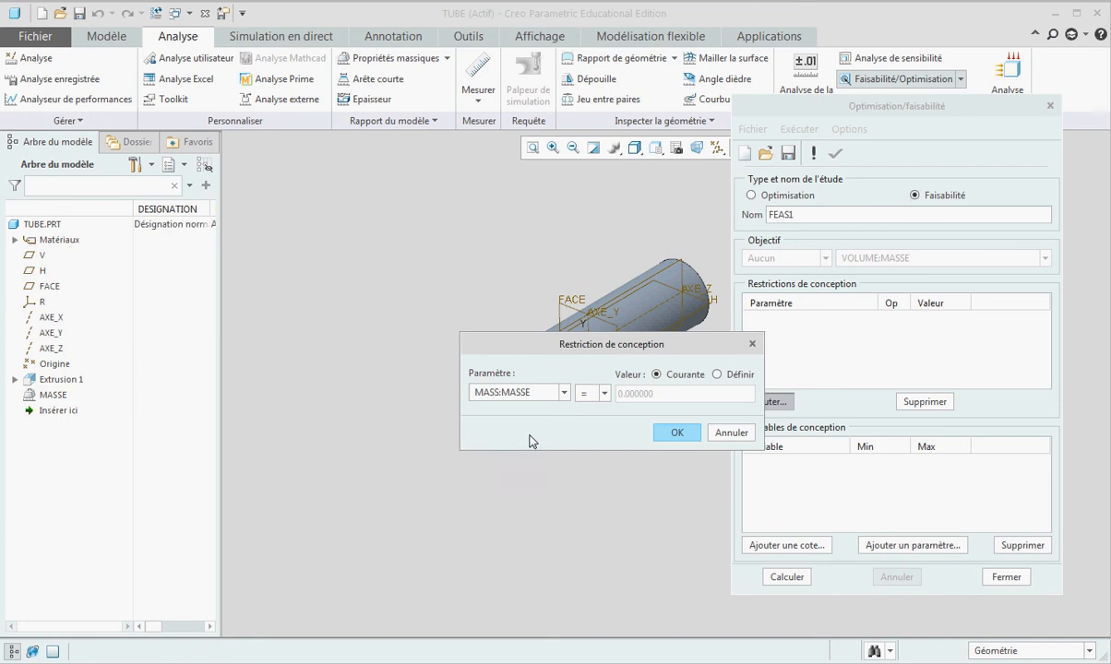
click(718, 375)
drag(654, 392, 642, 393)
text(2)
click(676, 436)
drag(793, 557, 452, 420)
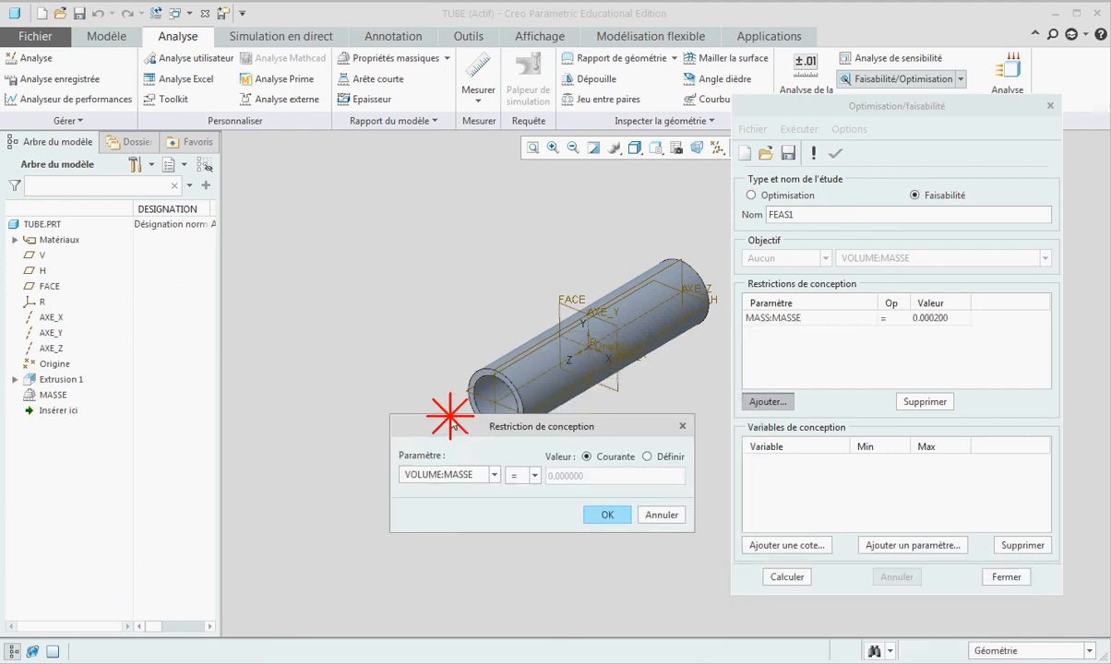
click(650, 513)
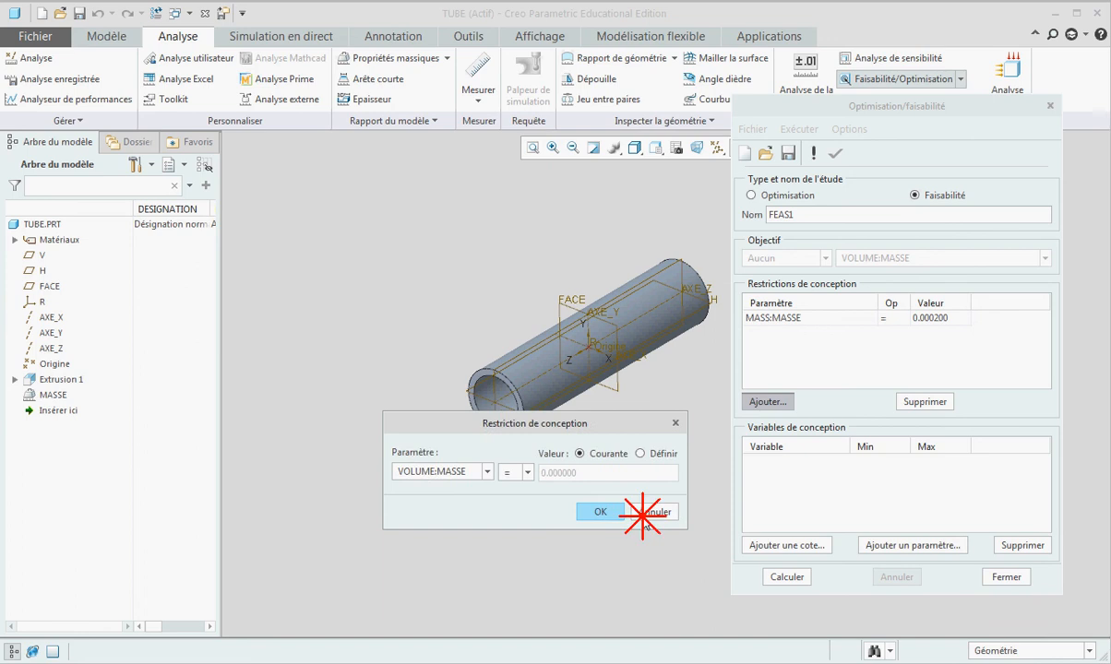
Add the tube's wall thickness dimension as a design variable ranging from 2 to 3, and compute the feasibility study
click(761, 545)
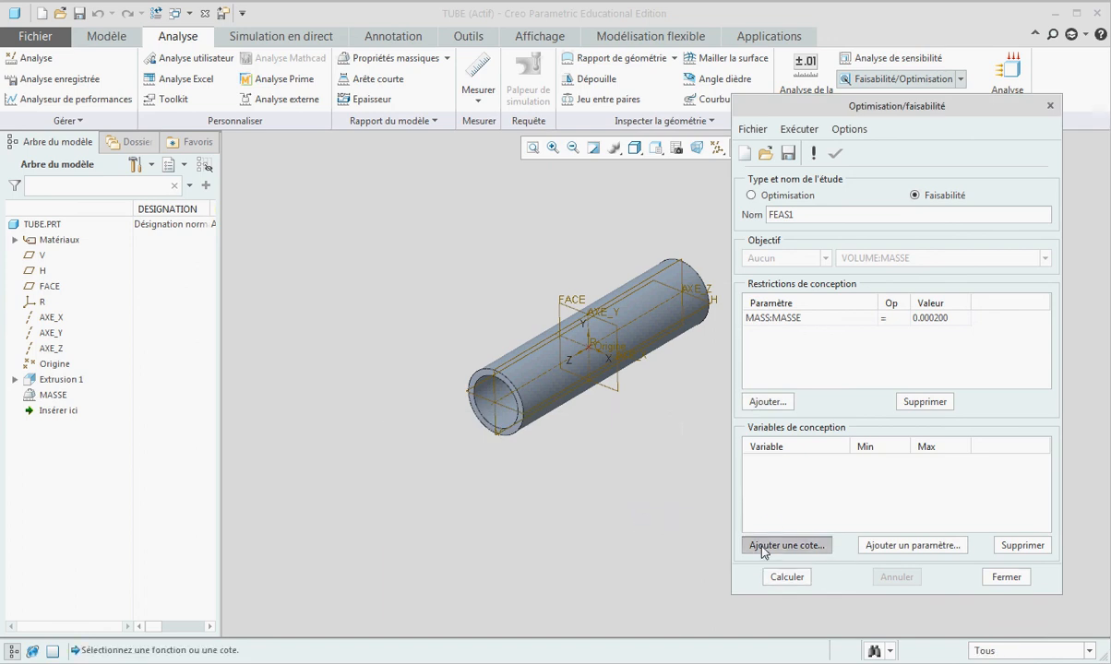
click(637, 323)
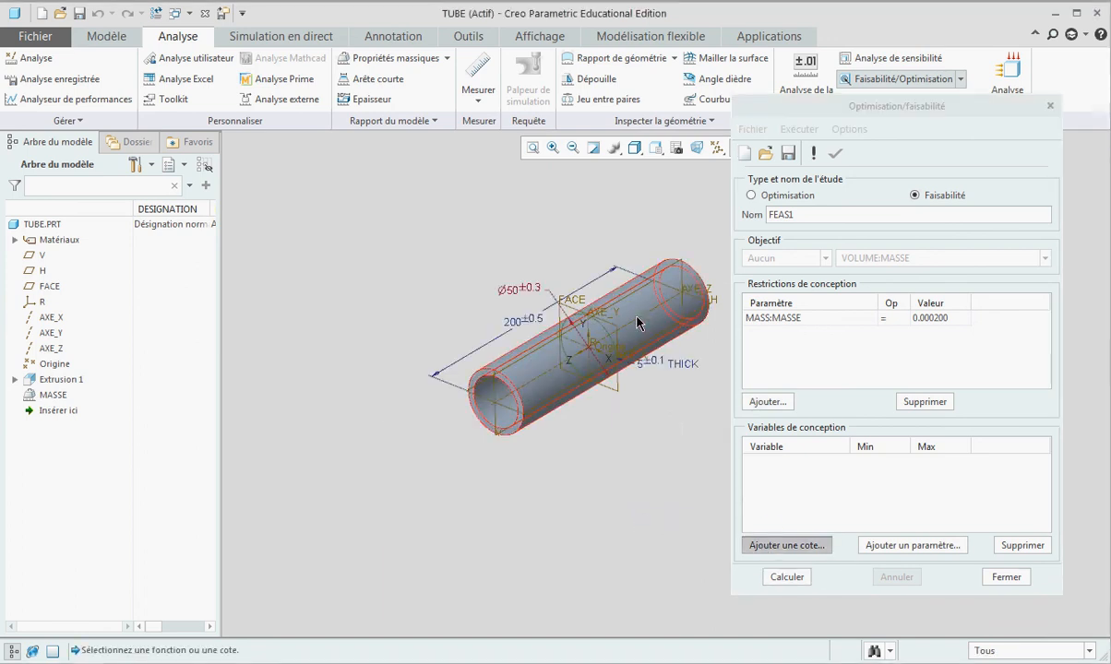
click(643, 366)
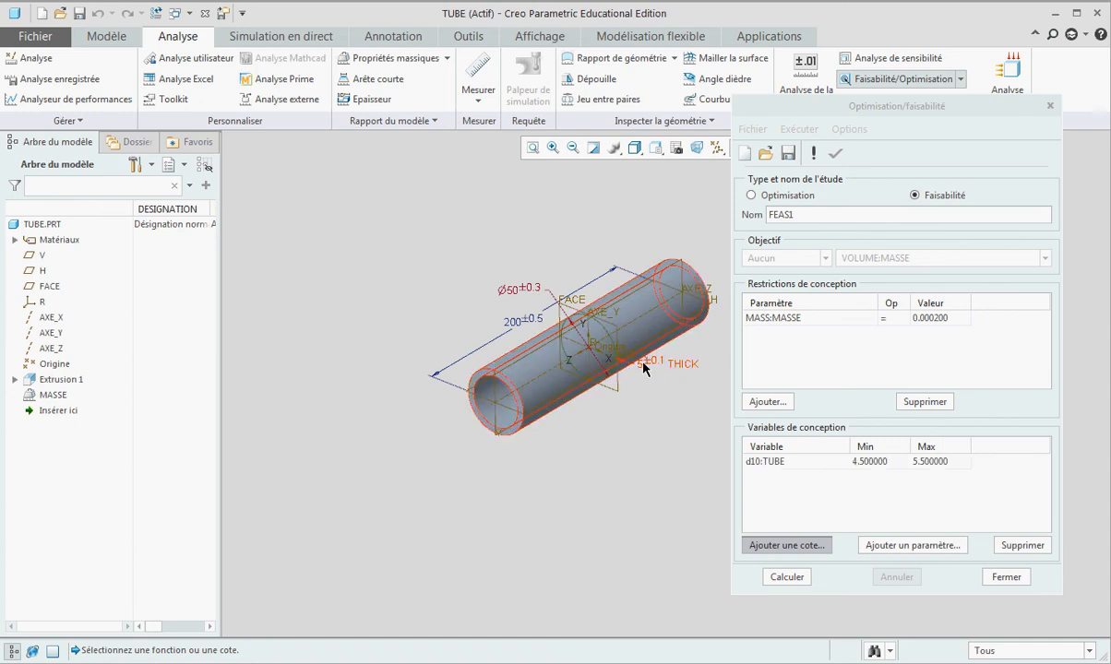
double_click(869, 462)
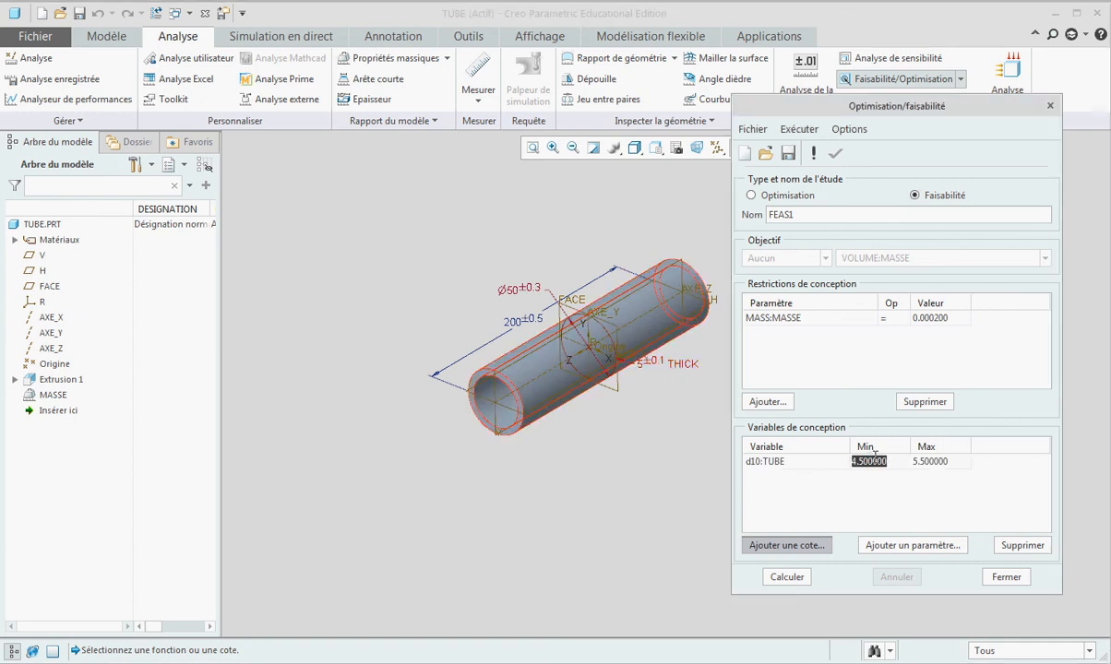
text(2)
double_click(951, 462)
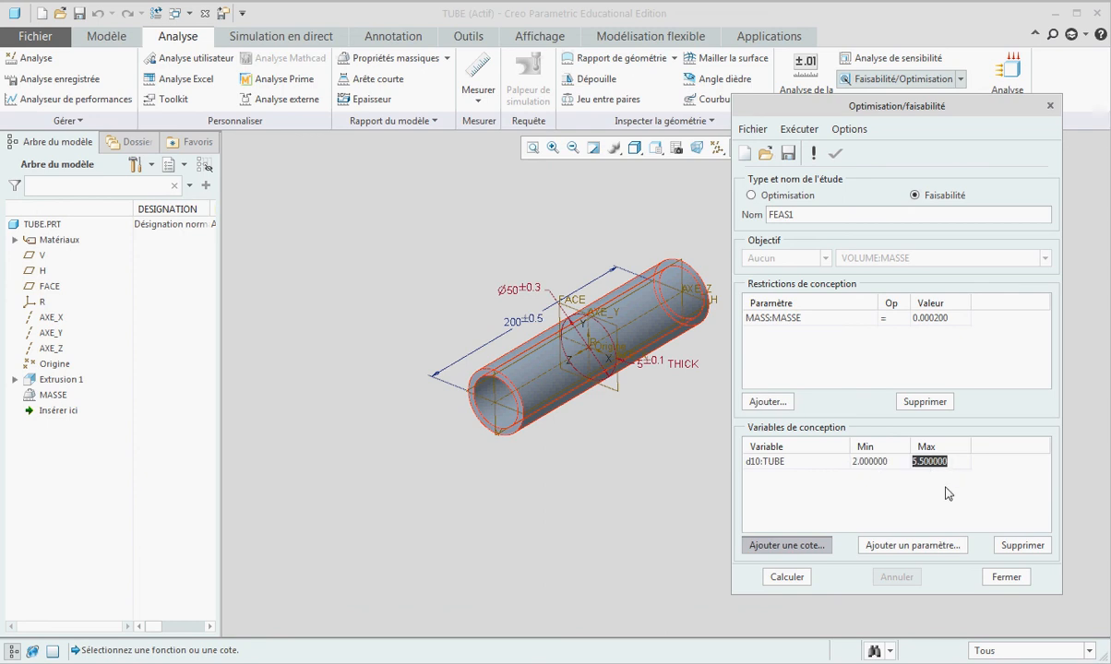
text(3)
key(Return)
click(787, 578)
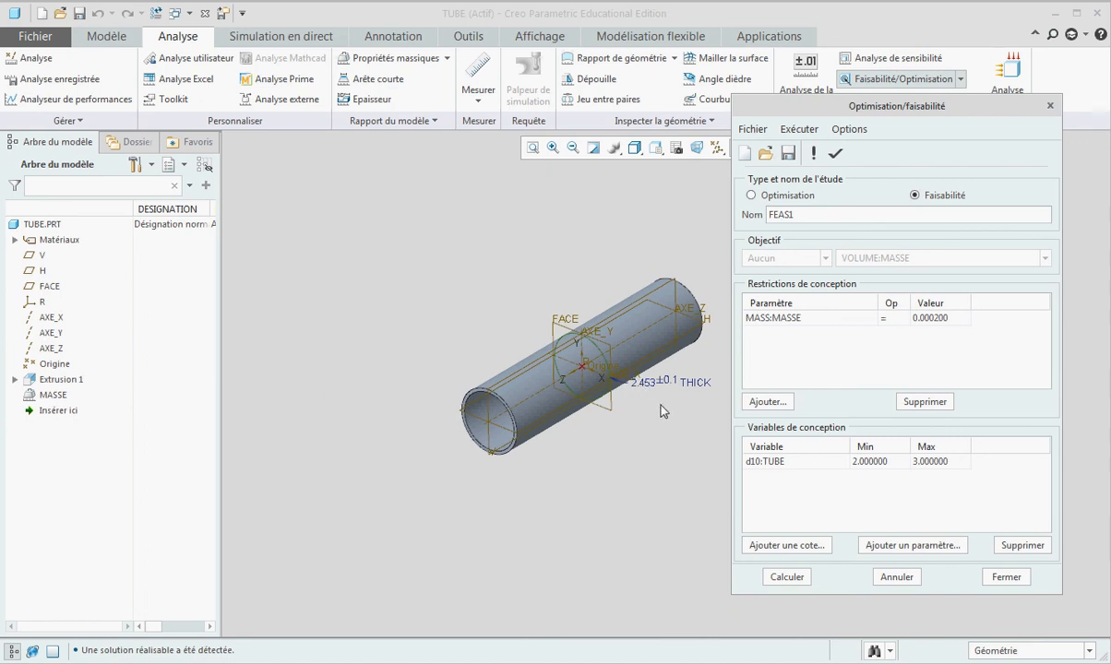
Close the feasibility study and keep its modifications to the tube model
click(993, 579)
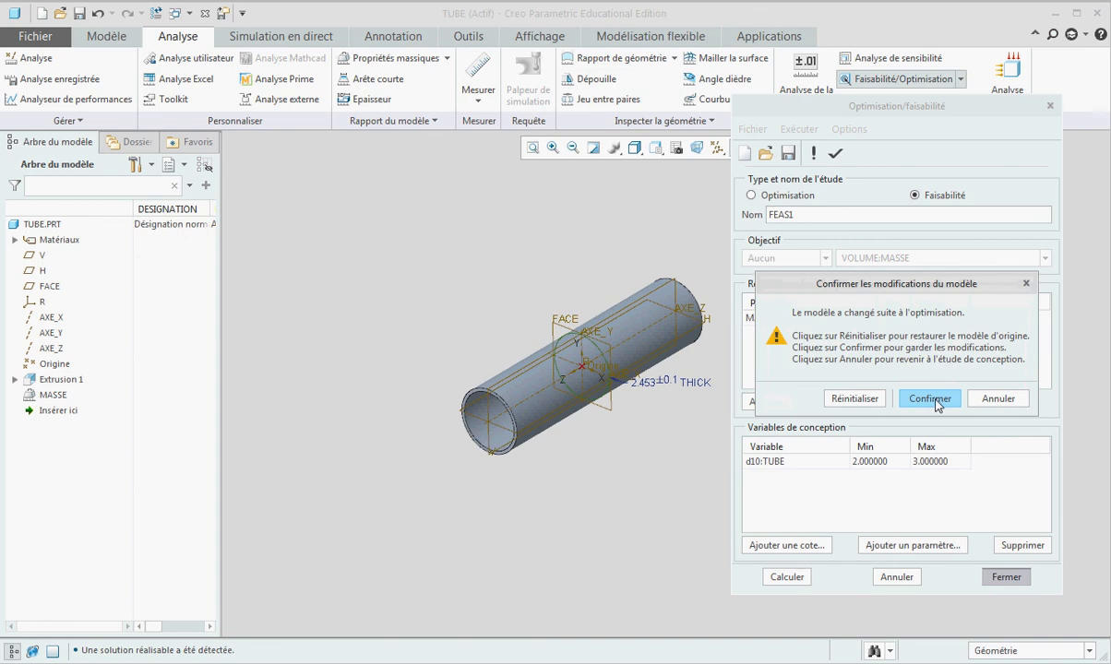
click(930, 399)
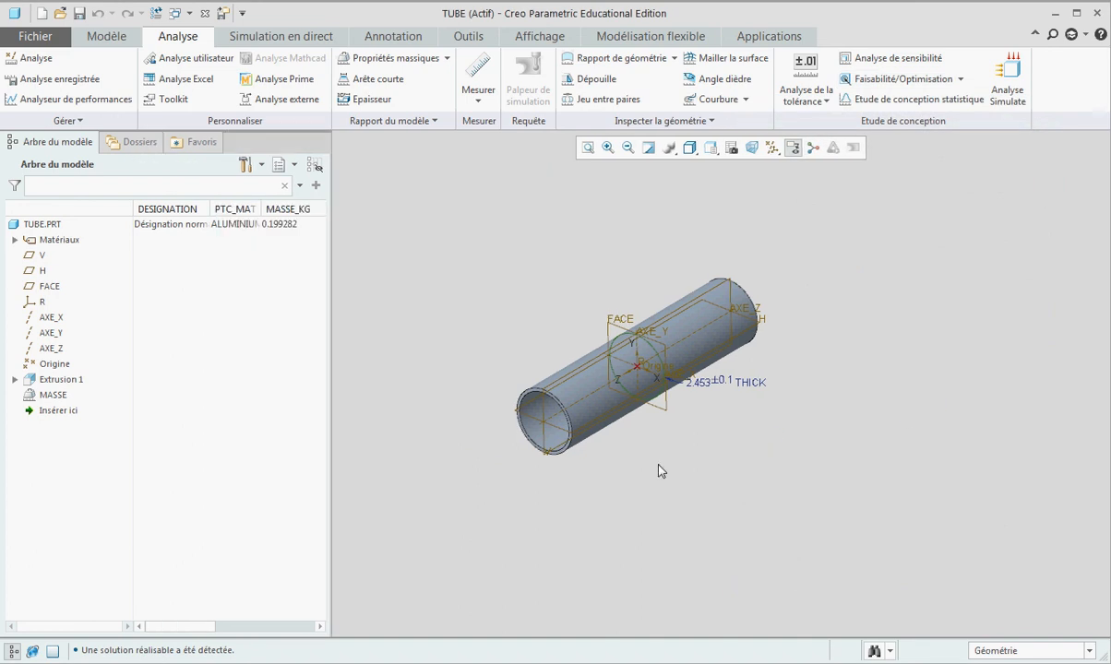
Set the wall thickness dimension of Extrusion 1 to 2.5 and regenerate the part
click(71, 379)
click(82, 291)
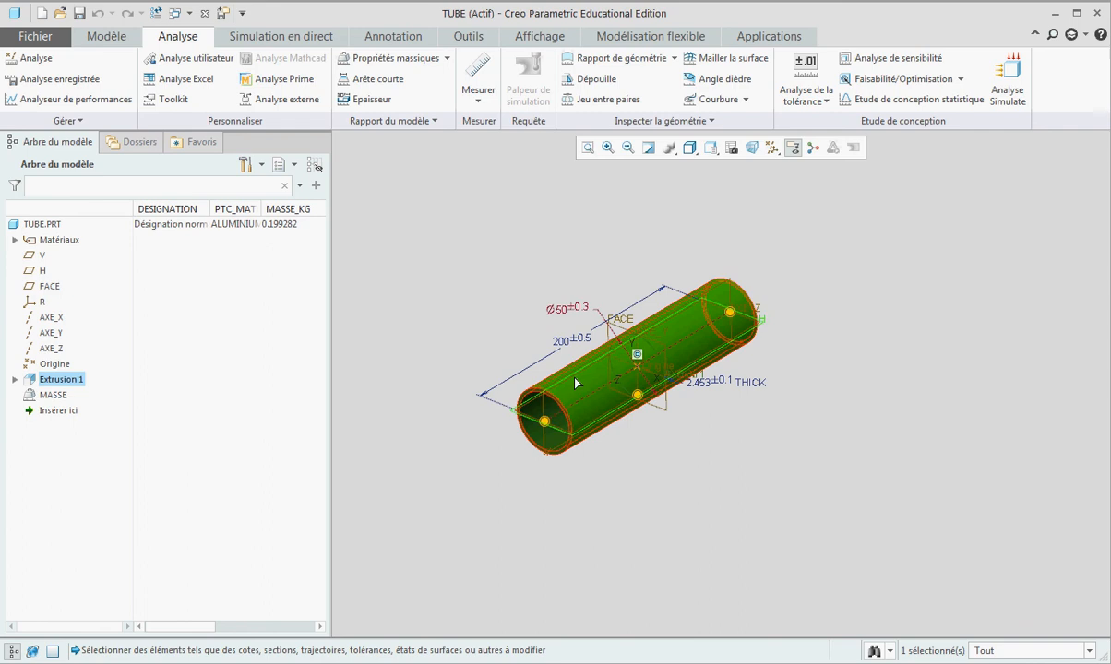
double_click(700, 383)
text(2.5)
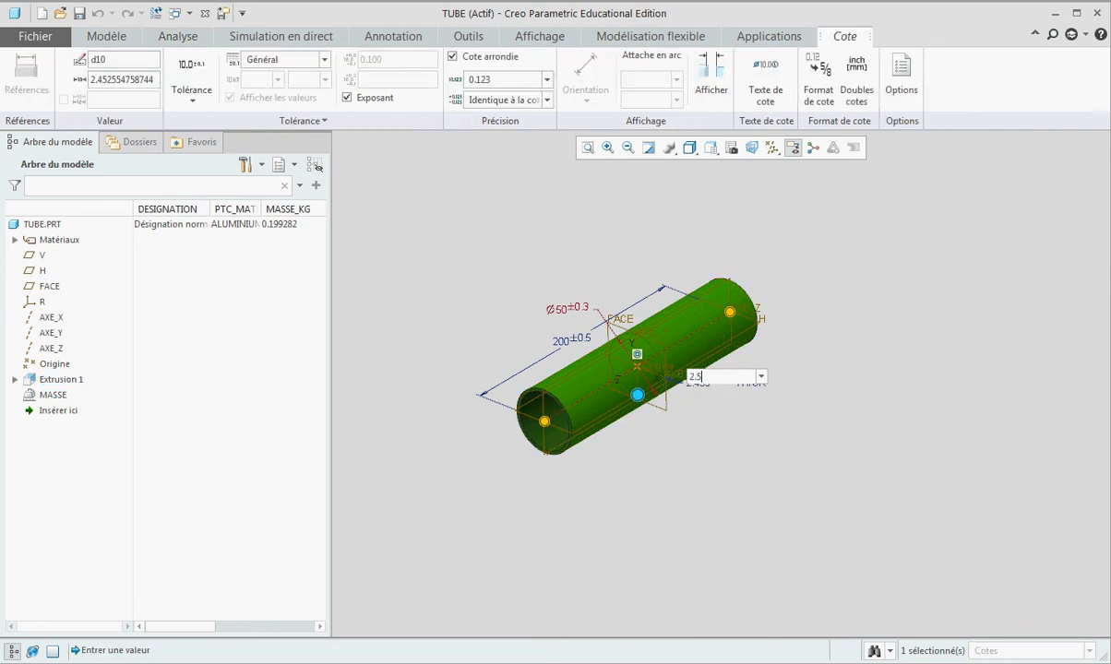
key(Return)
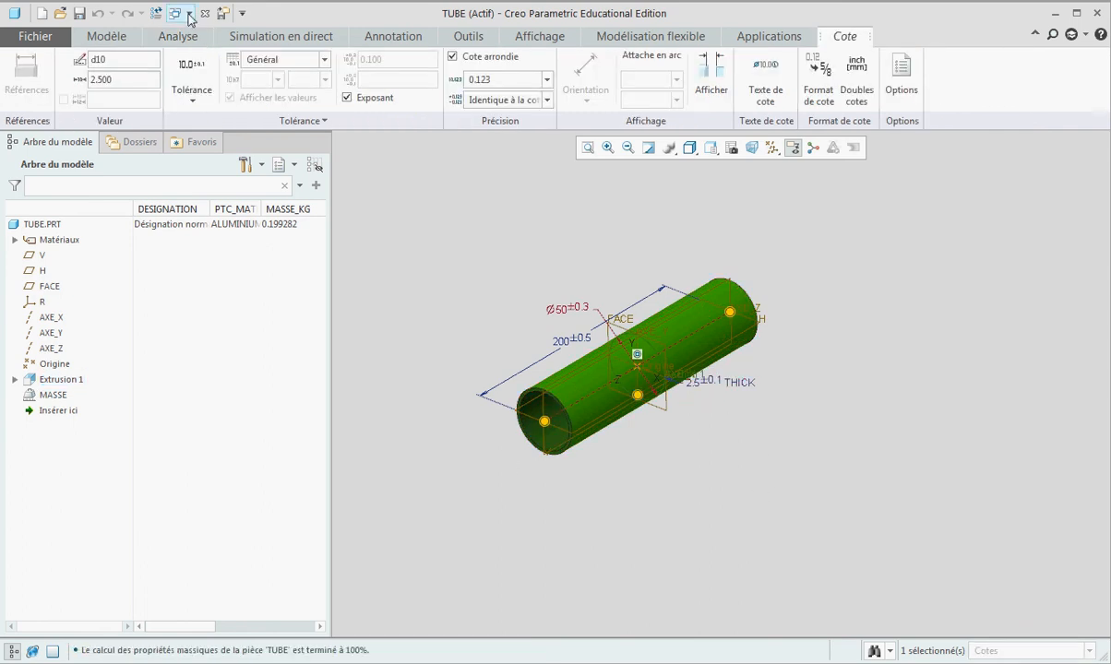
click(154, 14)
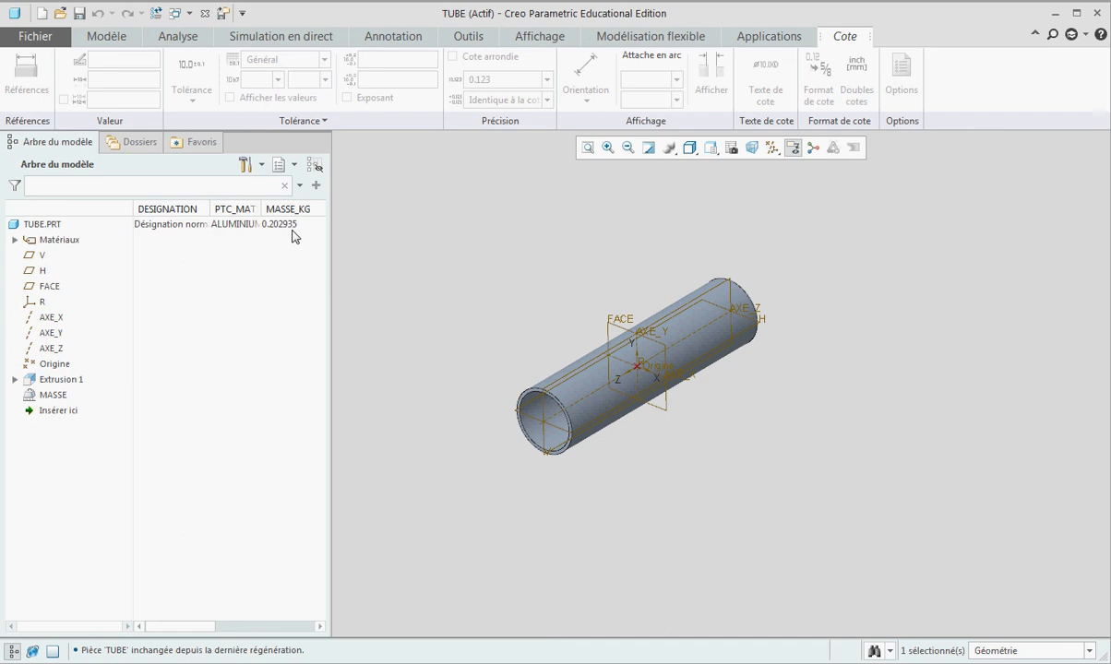